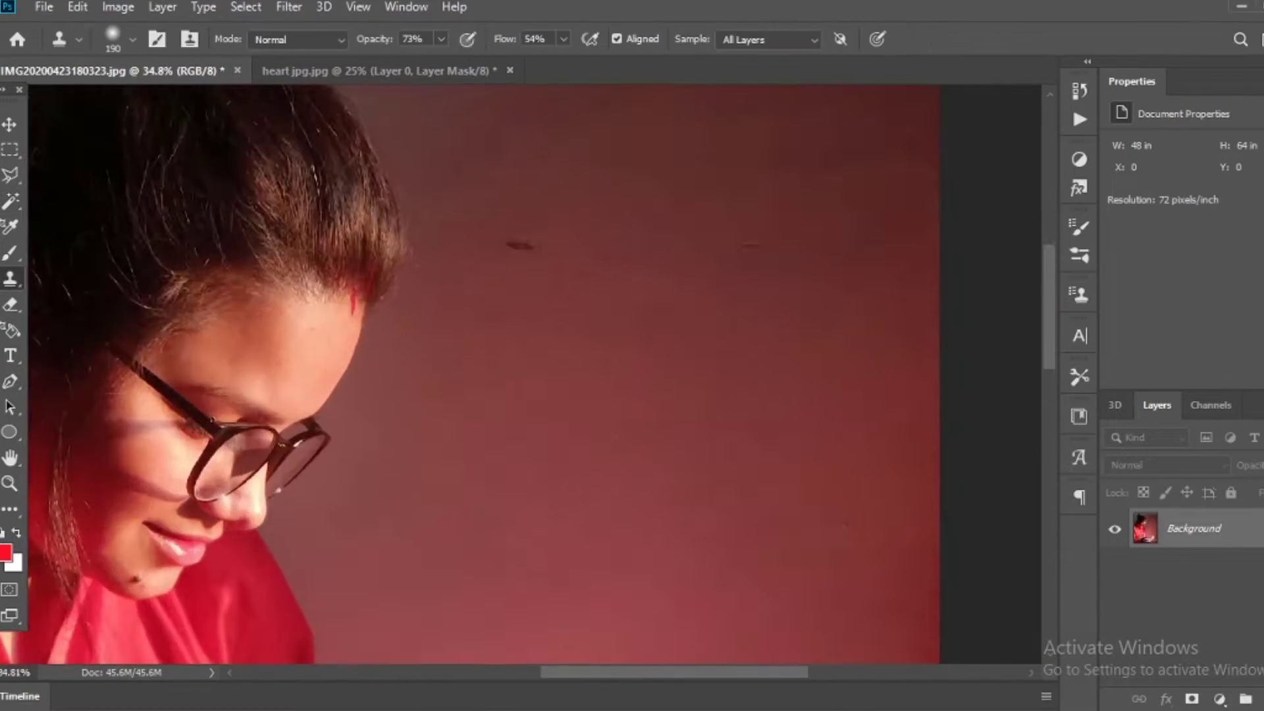
# Shrink the Clone Stamp brush to 136 px.
pyautogui.scroll(-3, 527, 369)
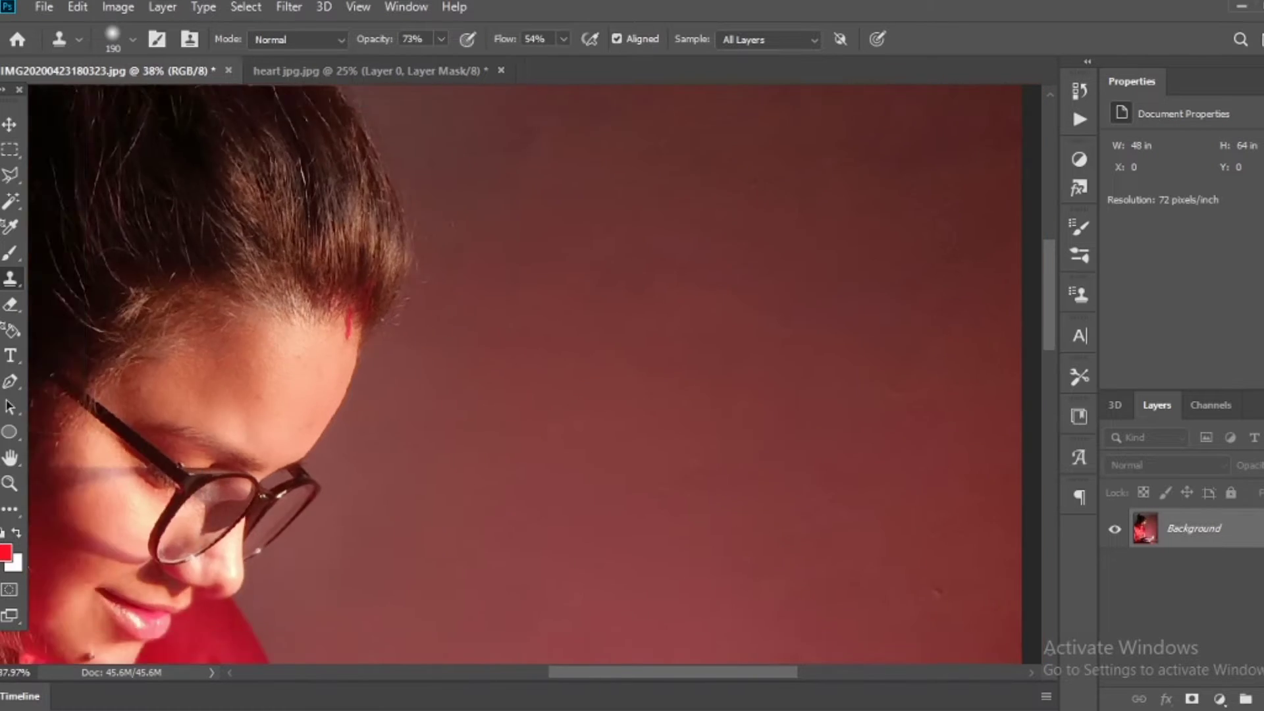
pyautogui.scroll(-3, 527, 369)
pyautogui.scroll(5, 658, 264)
pyautogui.scroll(-3, 527, 369)
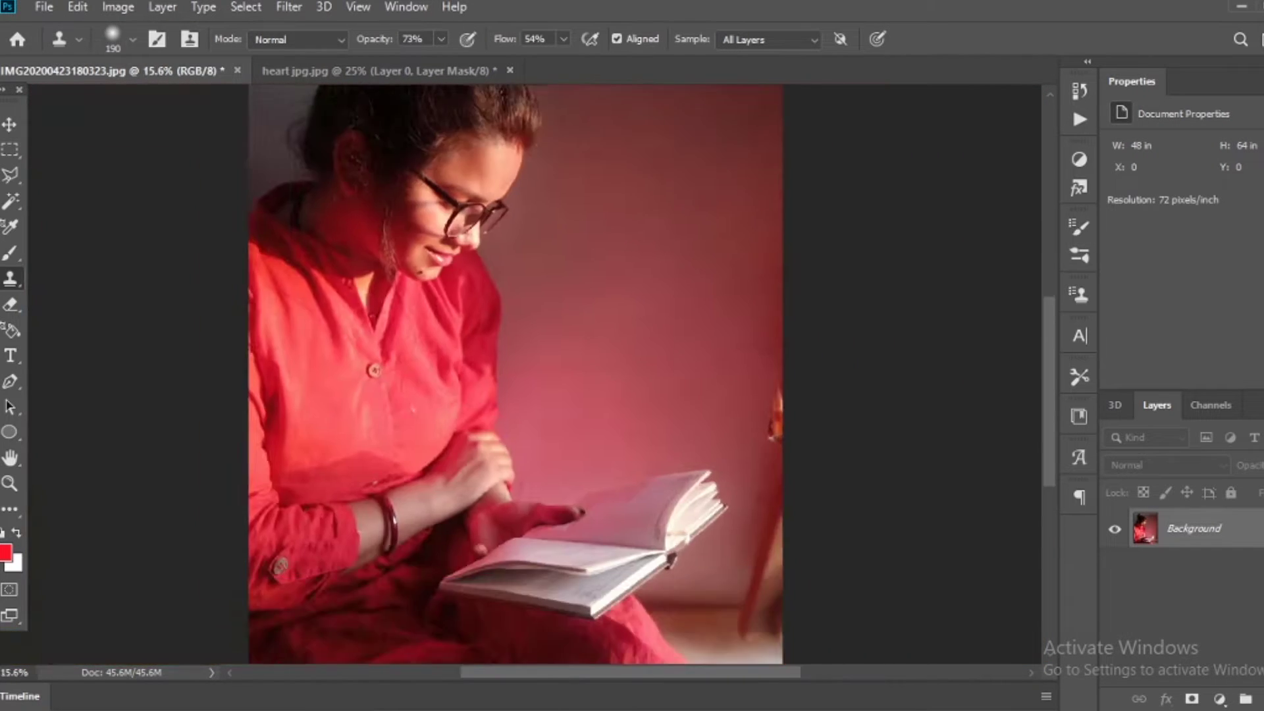
pyautogui.scroll(4, 526, 369)
pyautogui.scroll(2, 527, 369)
pyautogui.click(131, 39)
pyautogui.moveTo(105, 131); pyautogui.dragTo(92, 132)
pyautogui.press('Return')
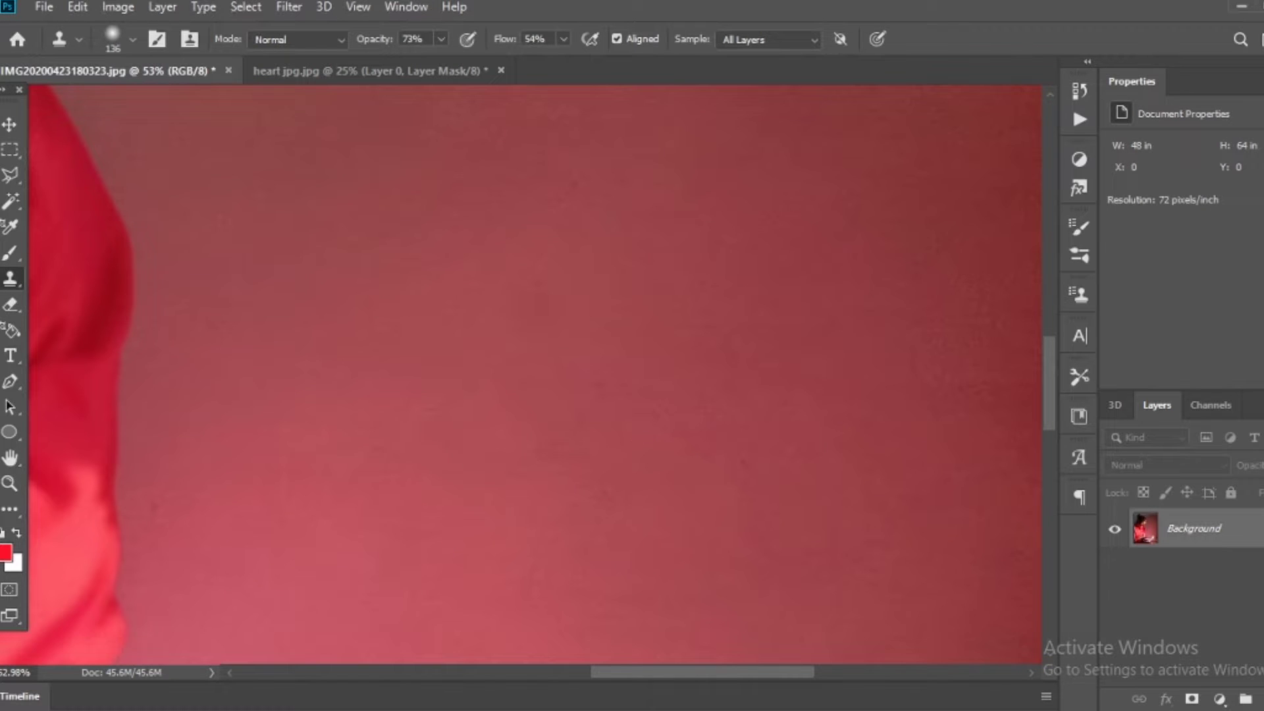
# Clone away the dark red blobs and patches on the wall near the right edge.
pyautogui.scroll(-3, 526, 368)
pyautogui.scroll(3, 856, 356)
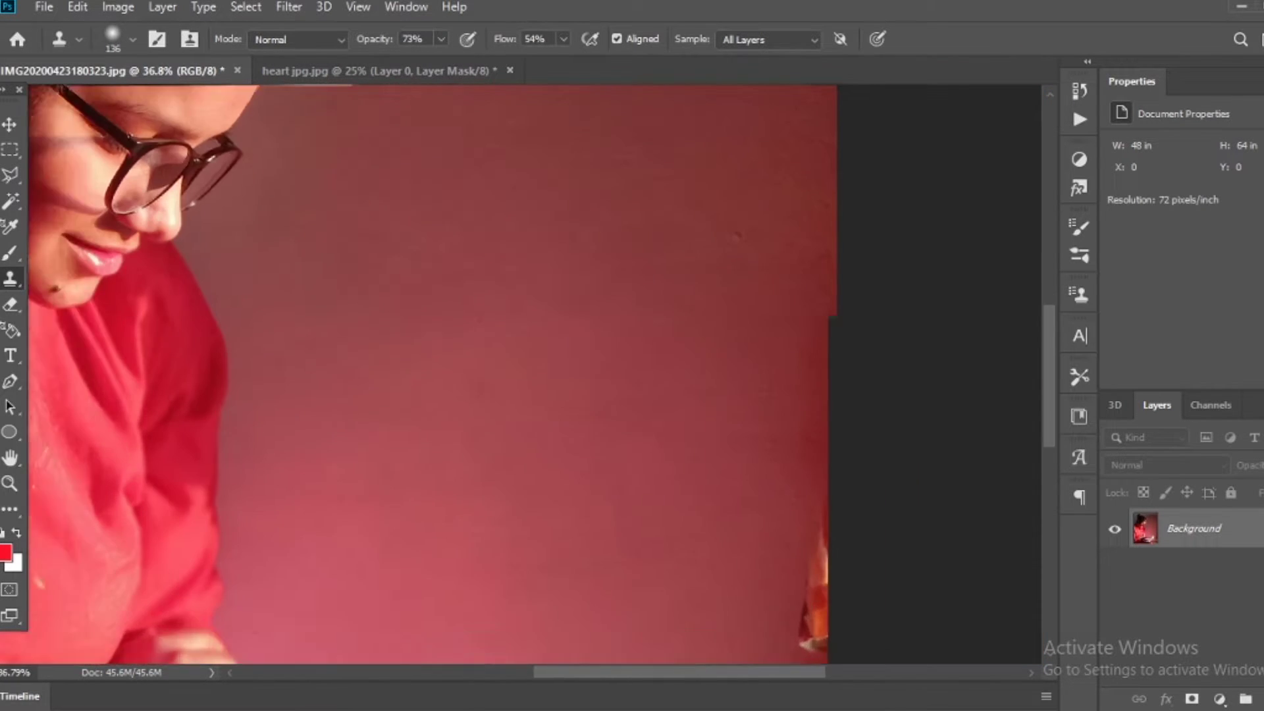
pyautogui.scroll(-3, 421, 375)
pyautogui.scroll(-2, 421, 376)
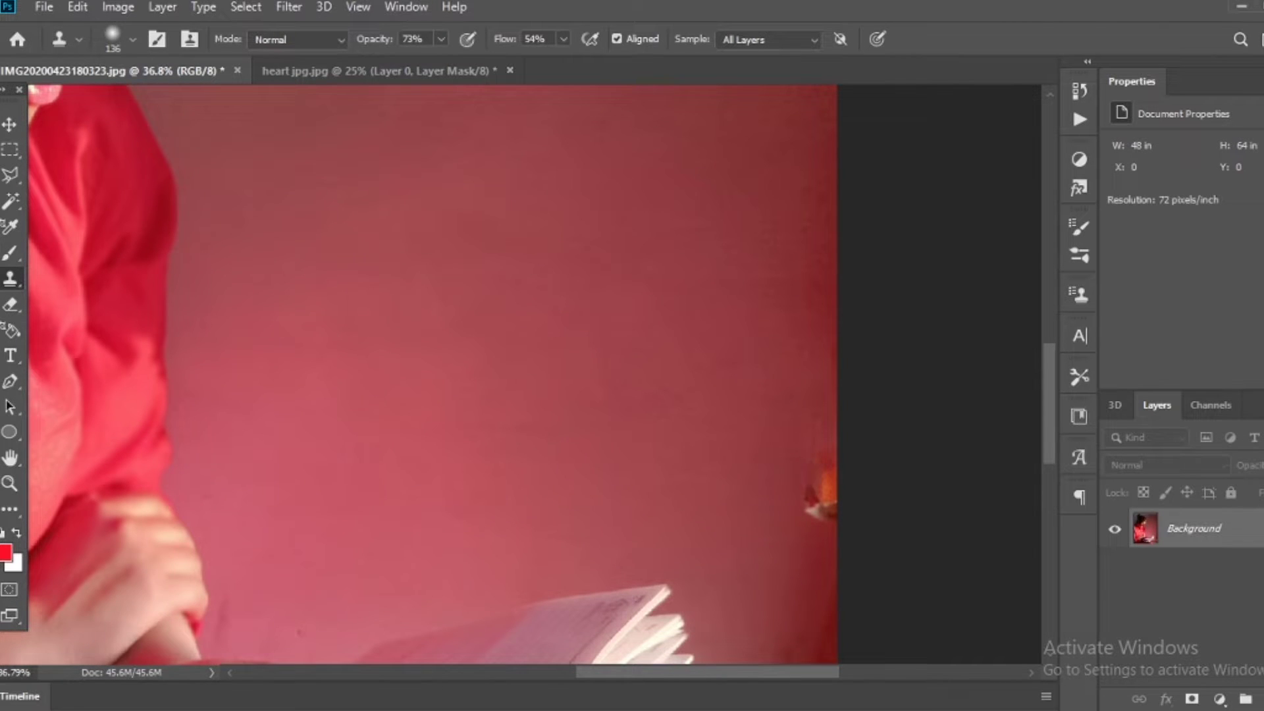
pyautogui.scroll(-2, 787, 445)
pyautogui.scroll(-3, 786, 444)
pyautogui.scroll(3, 593, 513)
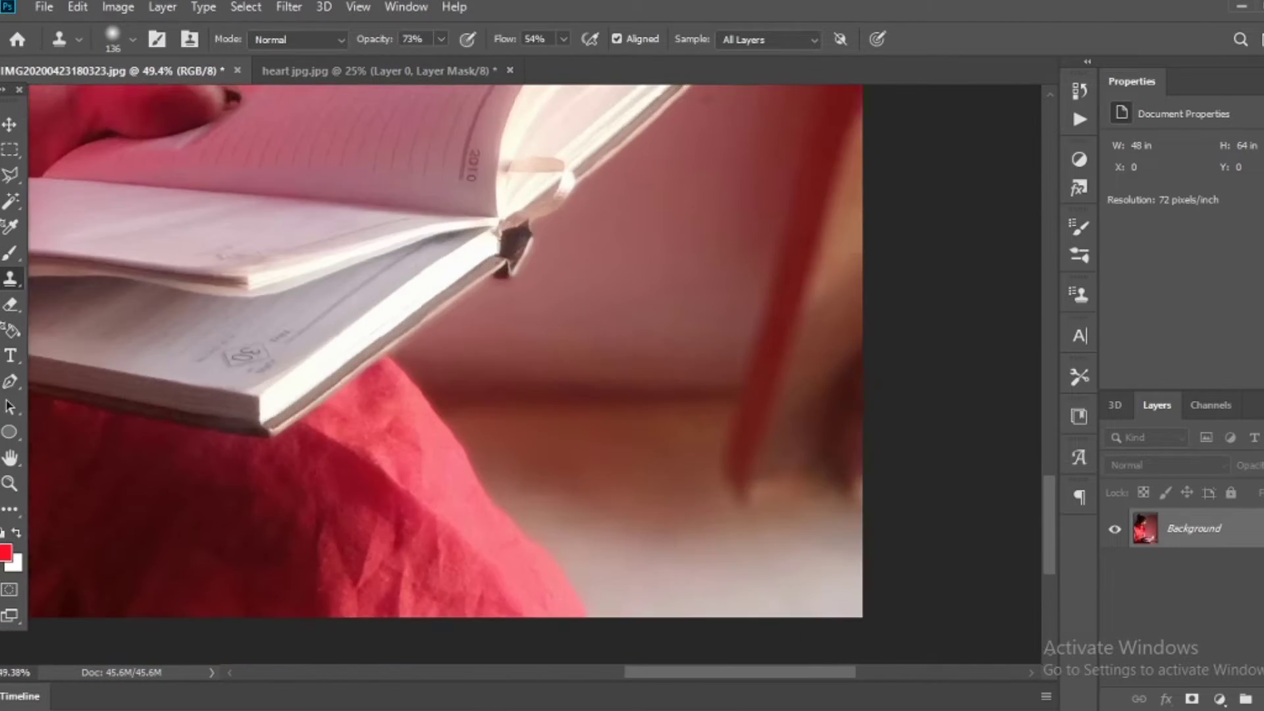
pyautogui.scroll(1, 592, 513)
pyautogui.moveTo(809, 393); pyautogui.dragTo(867, 395)
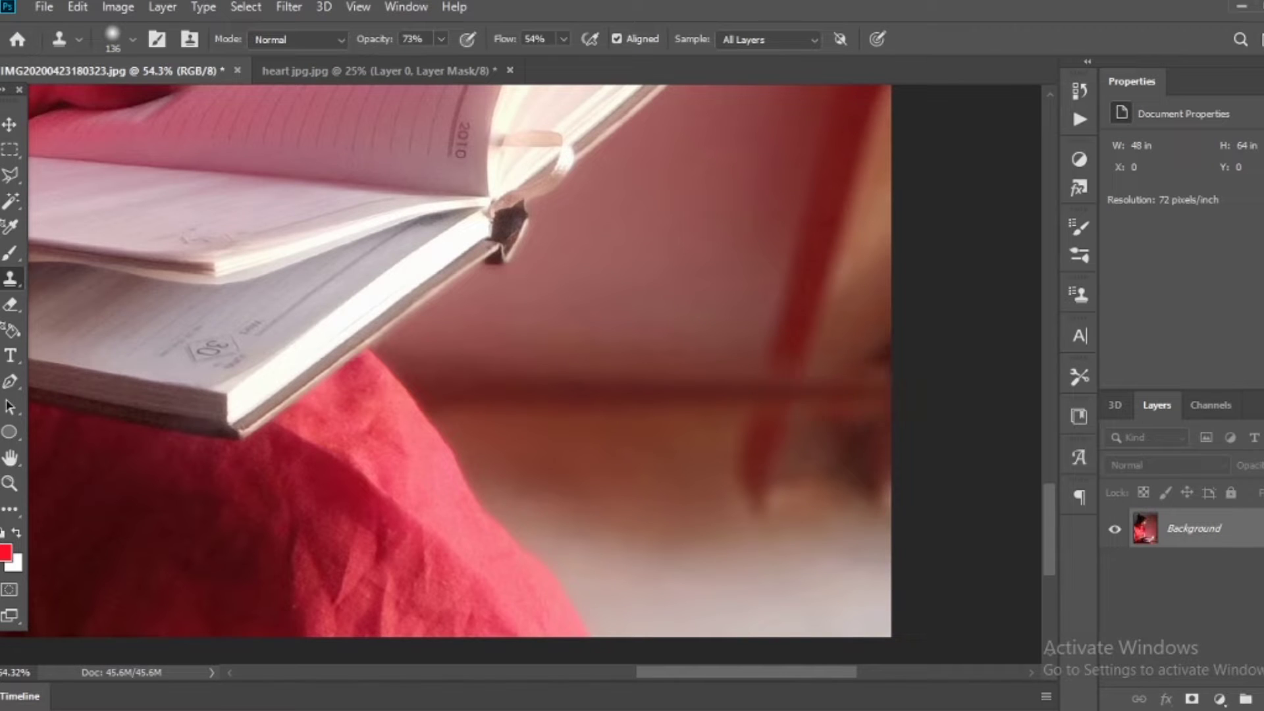
pyautogui.moveTo(862, 448)
pyautogui.mouseDown()
pyautogui.moveTo(683, 485)
pyautogui.moveTo(739, 442)
pyautogui.mouseUp()
pyautogui.moveTo(873, 480); pyautogui.dragTo(881, 436)
pyautogui.moveTo(796, 340); pyautogui.dragTo(807, 299)
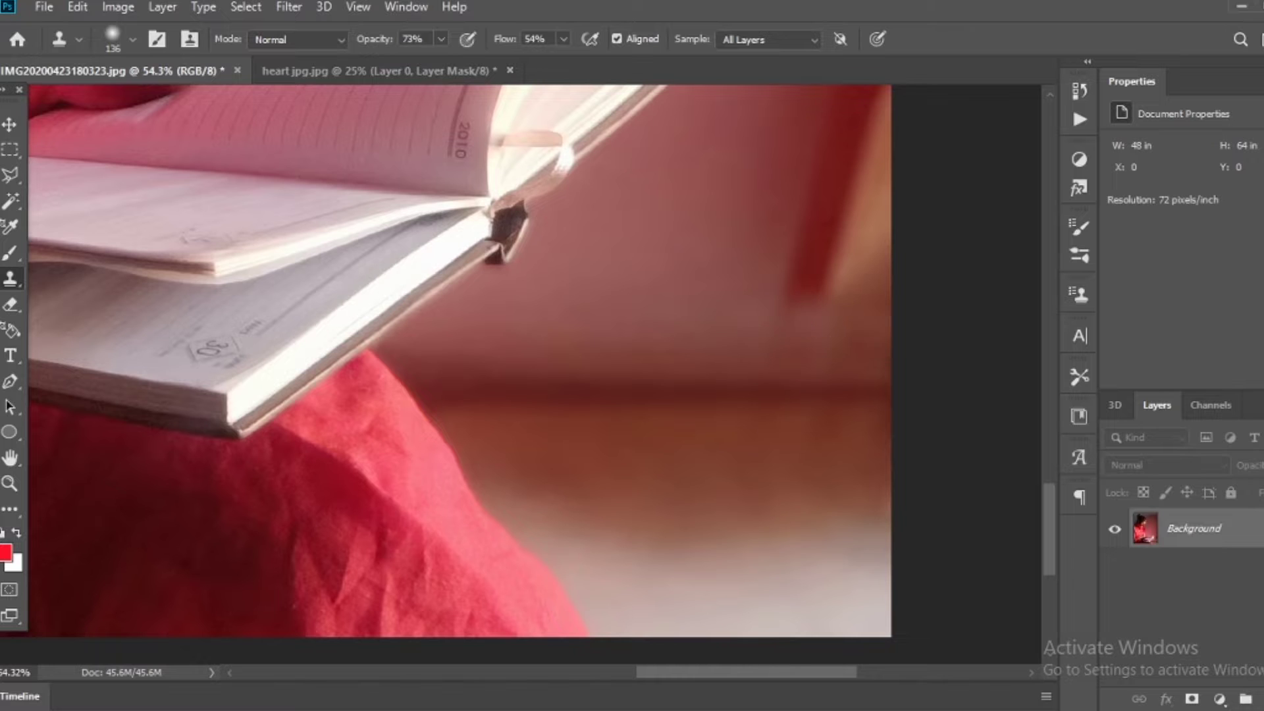
# Clone out the dark red streak beside the book near the right edge.
pyautogui.scroll(3, 810, 290)
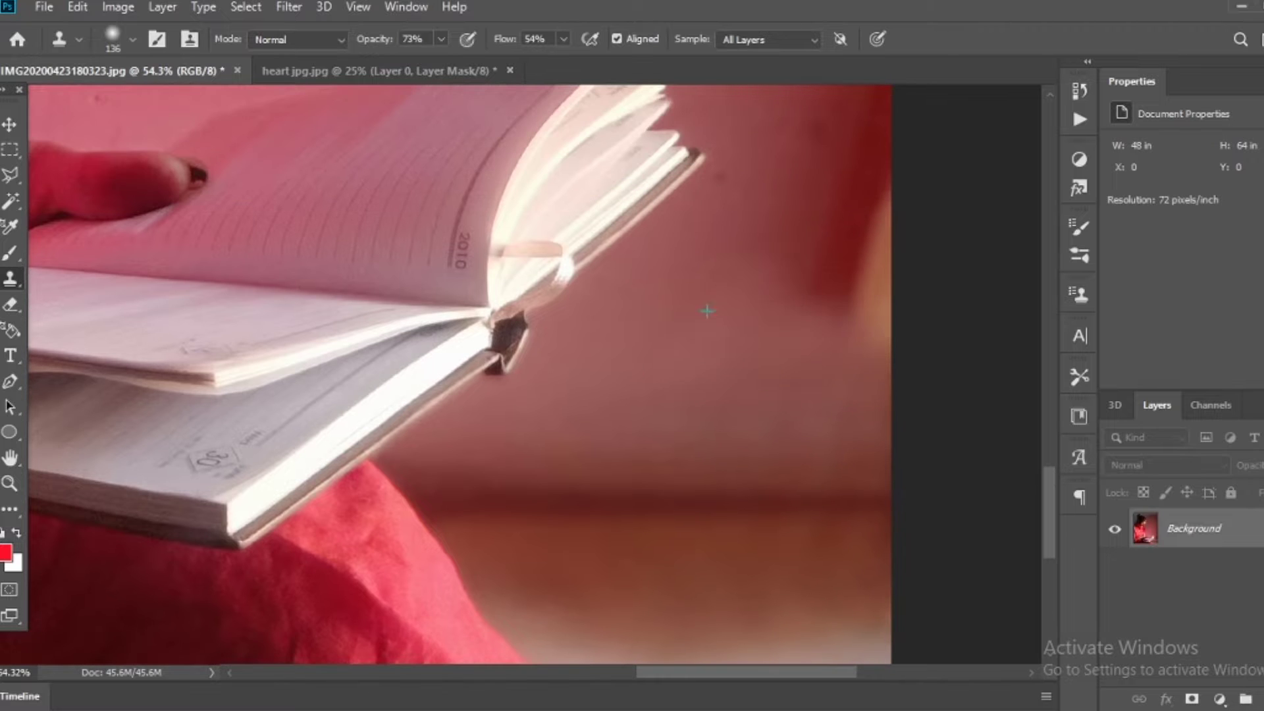
pyautogui.scroll(1, 708, 309)
pyautogui.scroll(2, 708, 309)
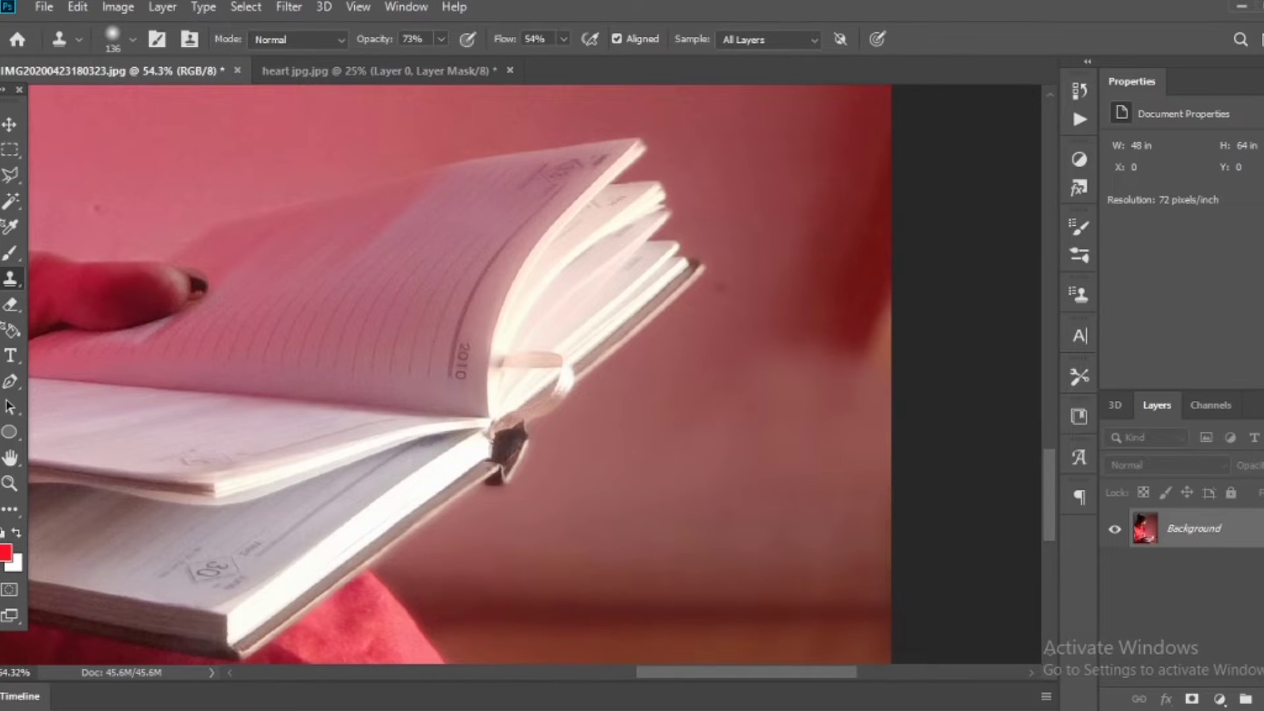
pyautogui.moveTo(869, 343); pyautogui.dragTo(835, 314)
pyautogui.moveTo(843, 369); pyautogui.dragTo(790, 303)
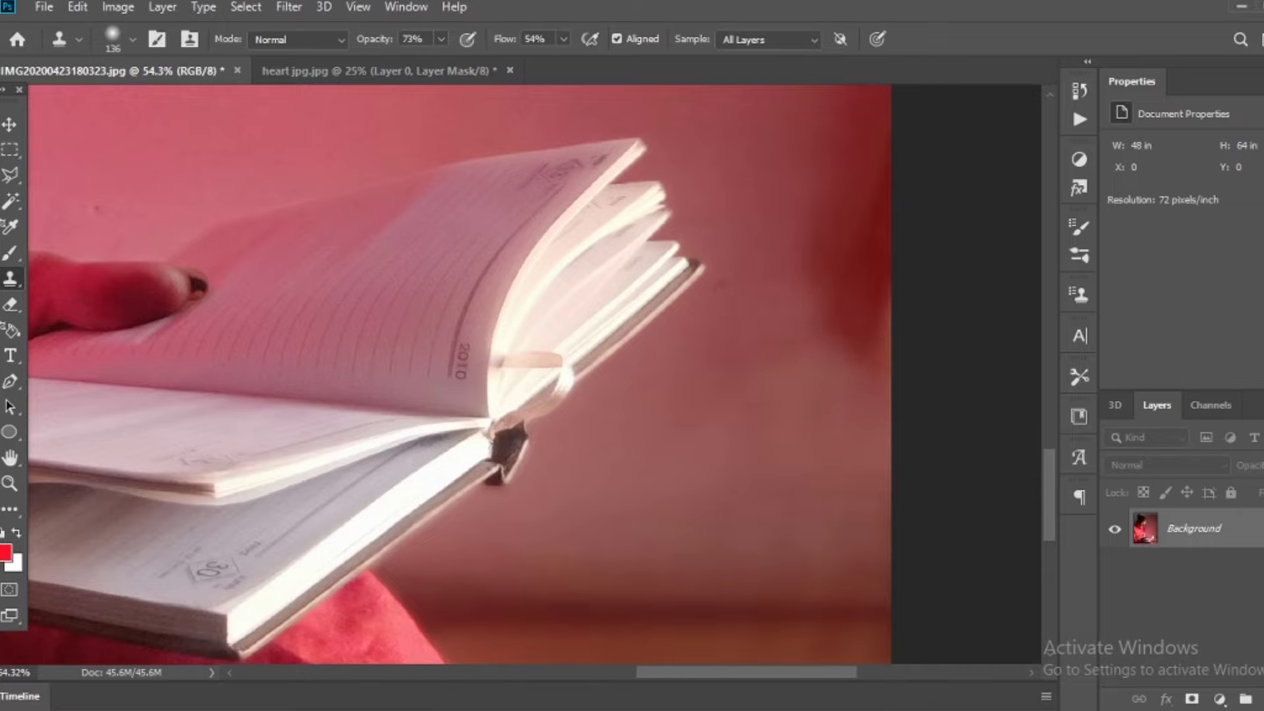
pyautogui.scroll(-1, 709, 641)
pyautogui.scroll(-4, 710, 640)
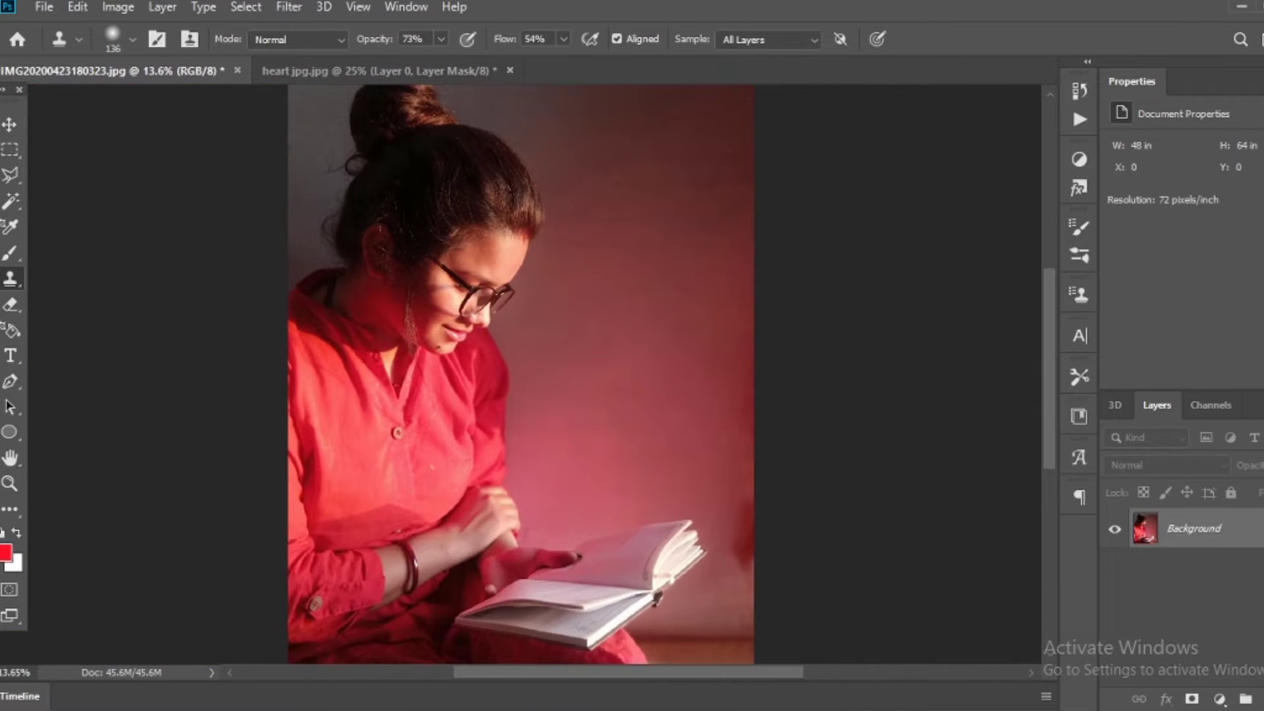
pyautogui.scroll(5, 476, 331)
# Set the clone brush to 36 px at 48% opacity, then duplicate the photo layer.
pyautogui.click(132, 39)
pyautogui.write('36')
pyautogui.press('Return')
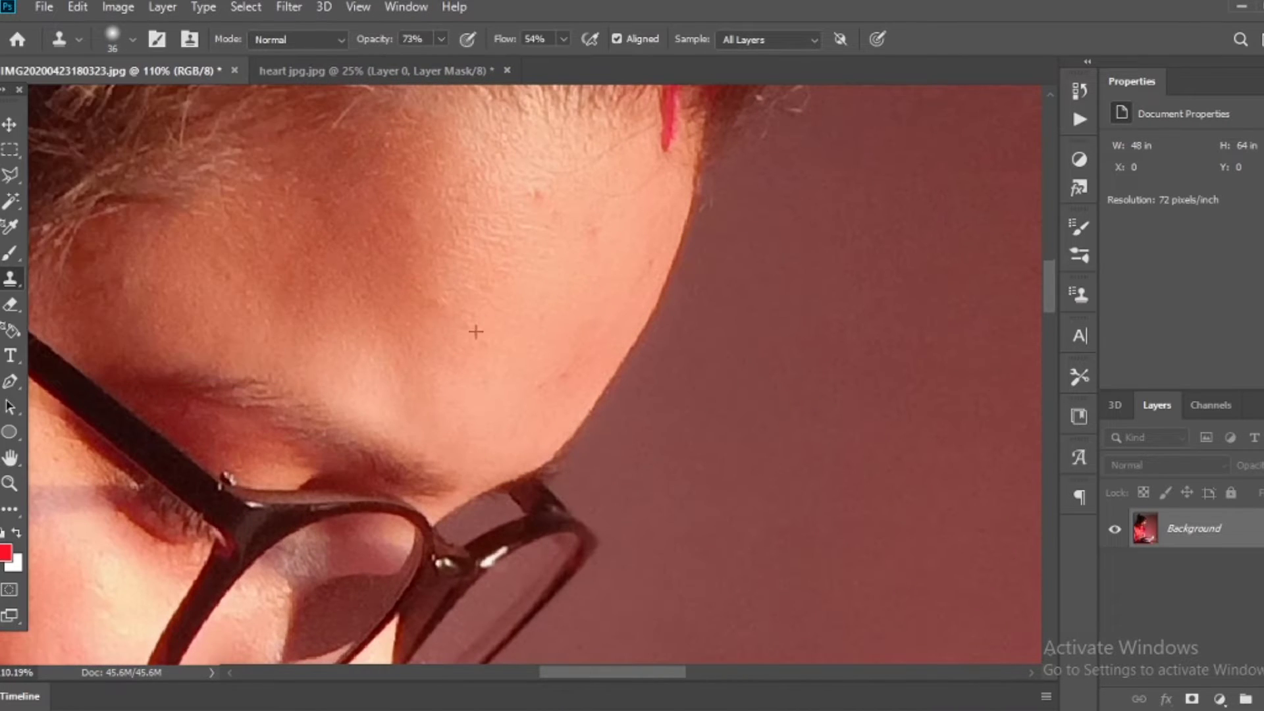
pyautogui.scroll(3, 520, 264)
pyautogui.click(441, 39)
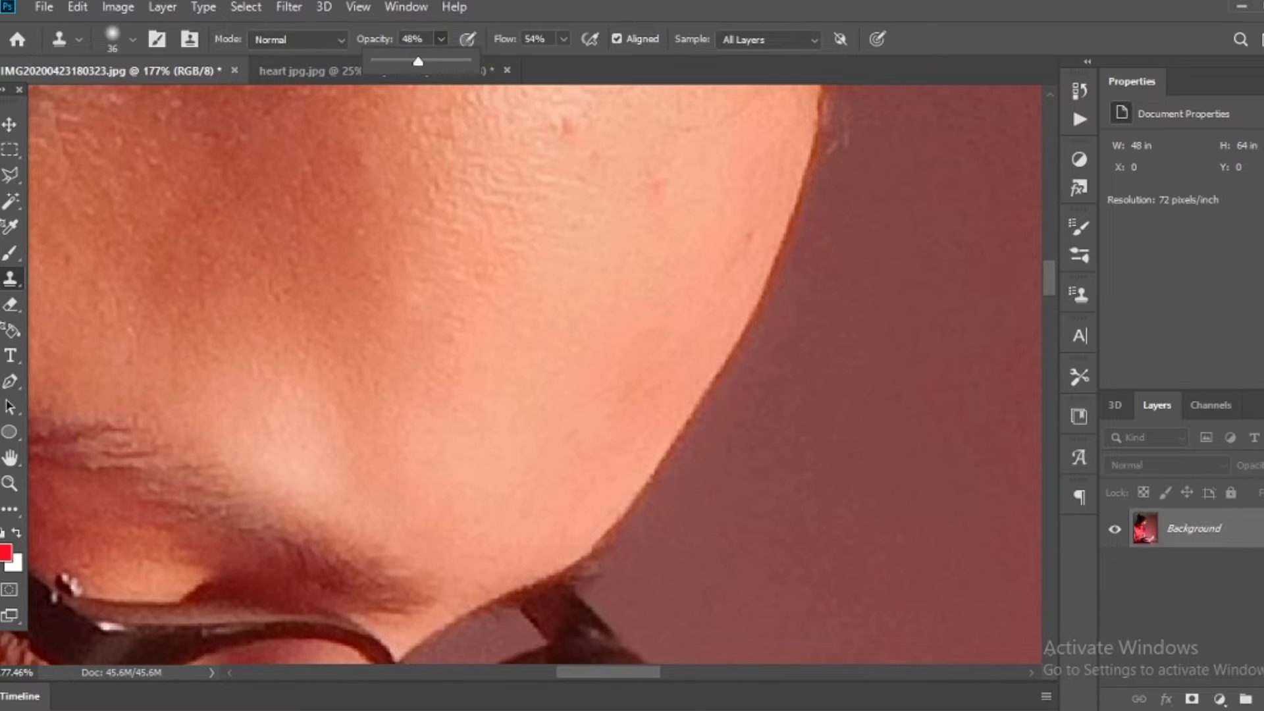
pyautogui.moveTo(446, 66); pyautogui.dragTo(419, 66)
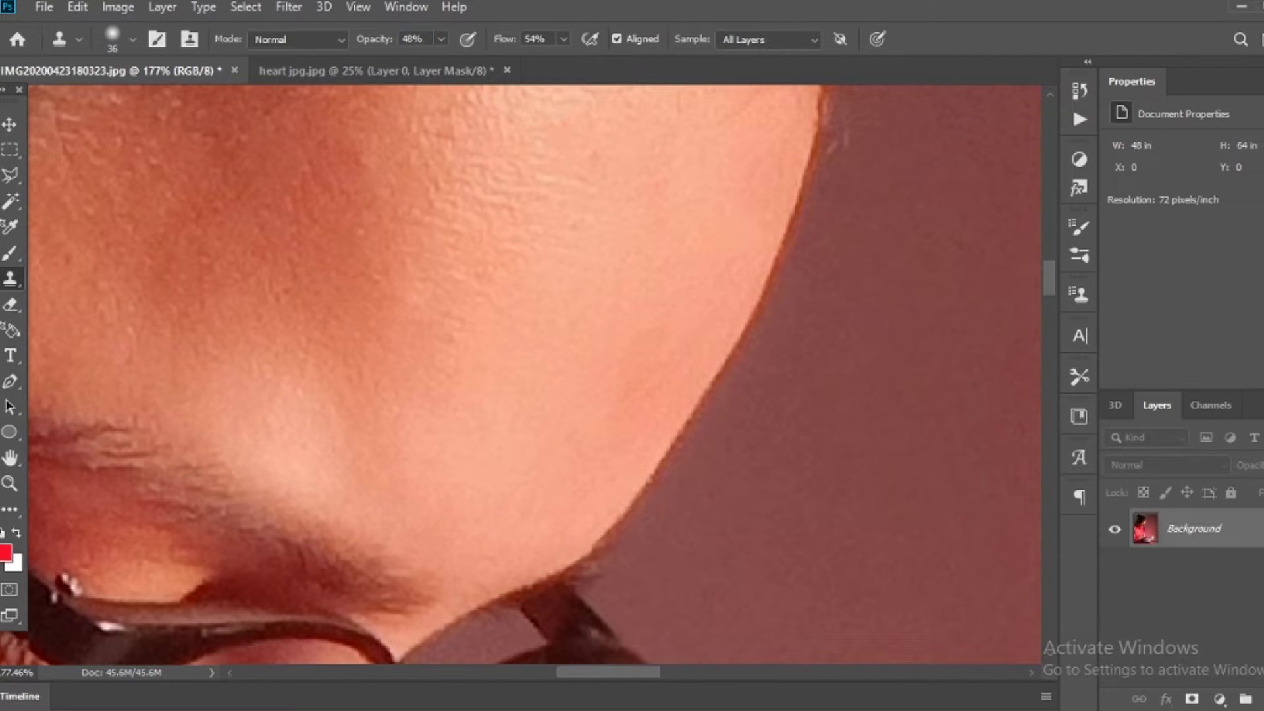
pyautogui.scroll(3, 520, 375)
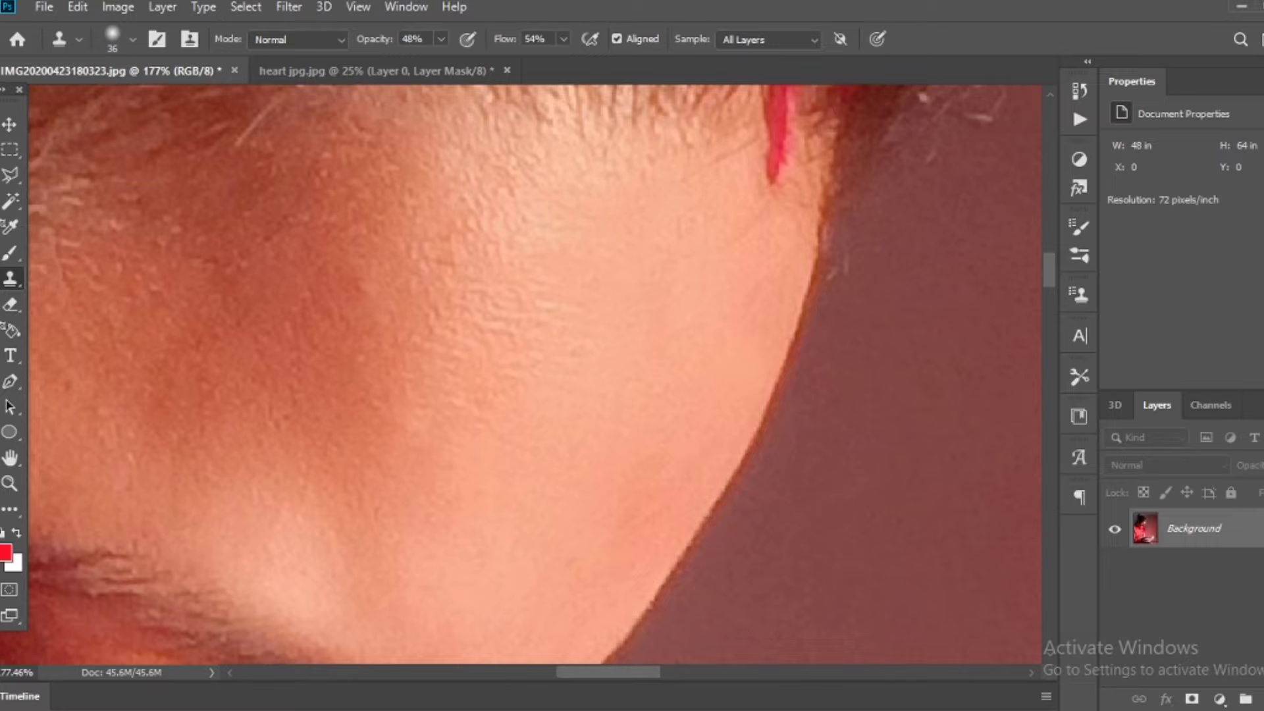
pyautogui.hotkey('ctrl', '0')
pyautogui.hotkey('ctrl', 'j')
# Add Levels and Curves adjustments that darken the shadows for a moody look.
pyautogui.click(1219, 699)
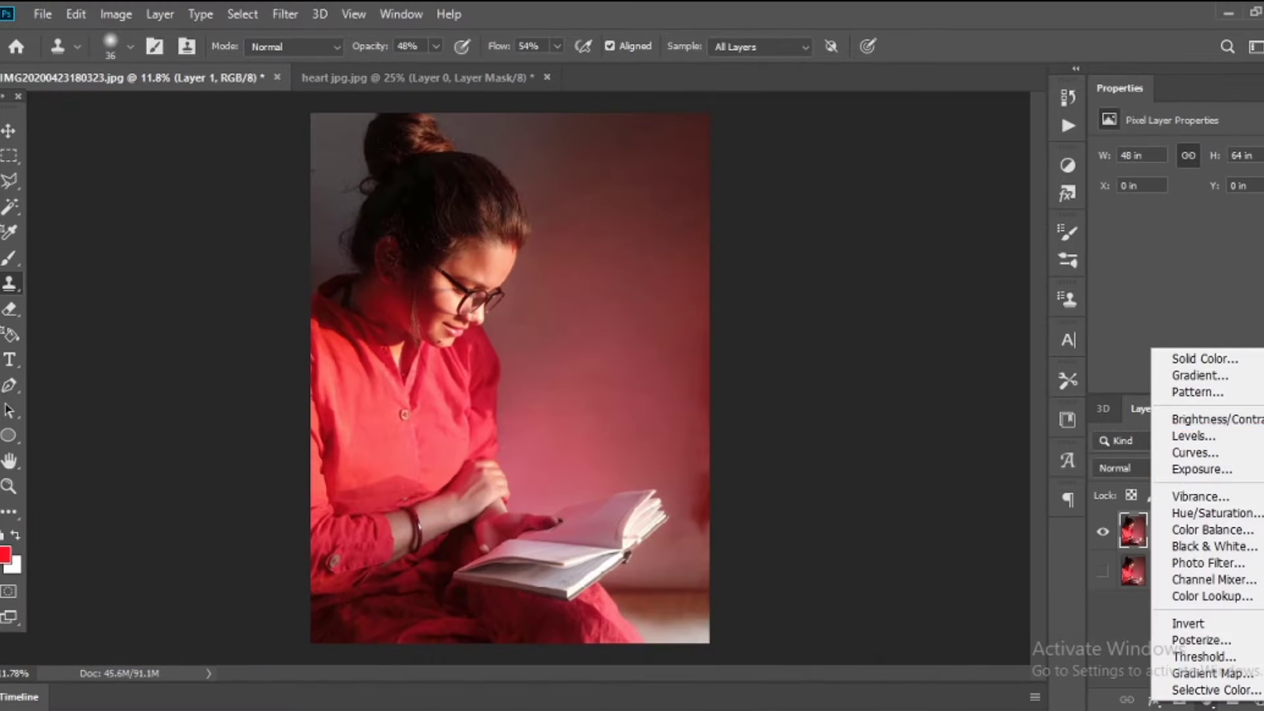
pyautogui.click(1128, 435)
pyautogui.moveTo(1128, 294); pyautogui.dragTo(1173, 294)
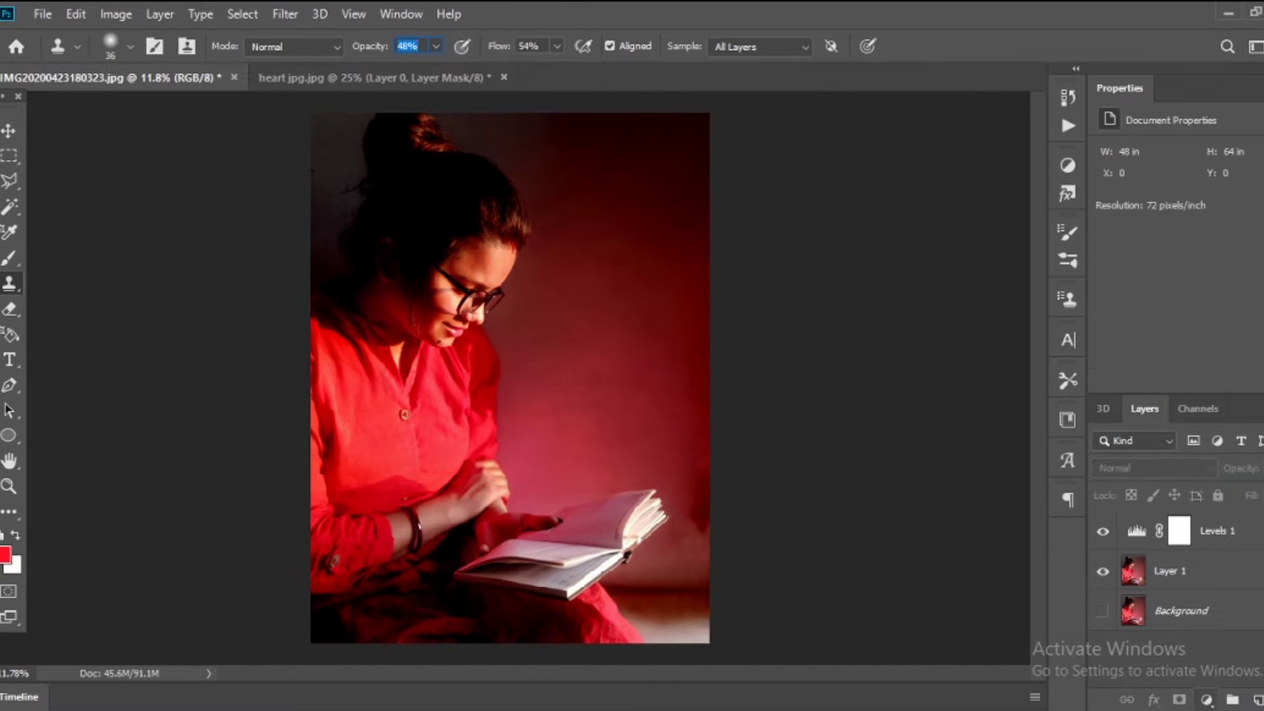
pyautogui.click(1207, 698)
pyautogui.click(1185, 432)
pyautogui.moveTo(1143, 354); pyautogui.dragTo(1155, 353)
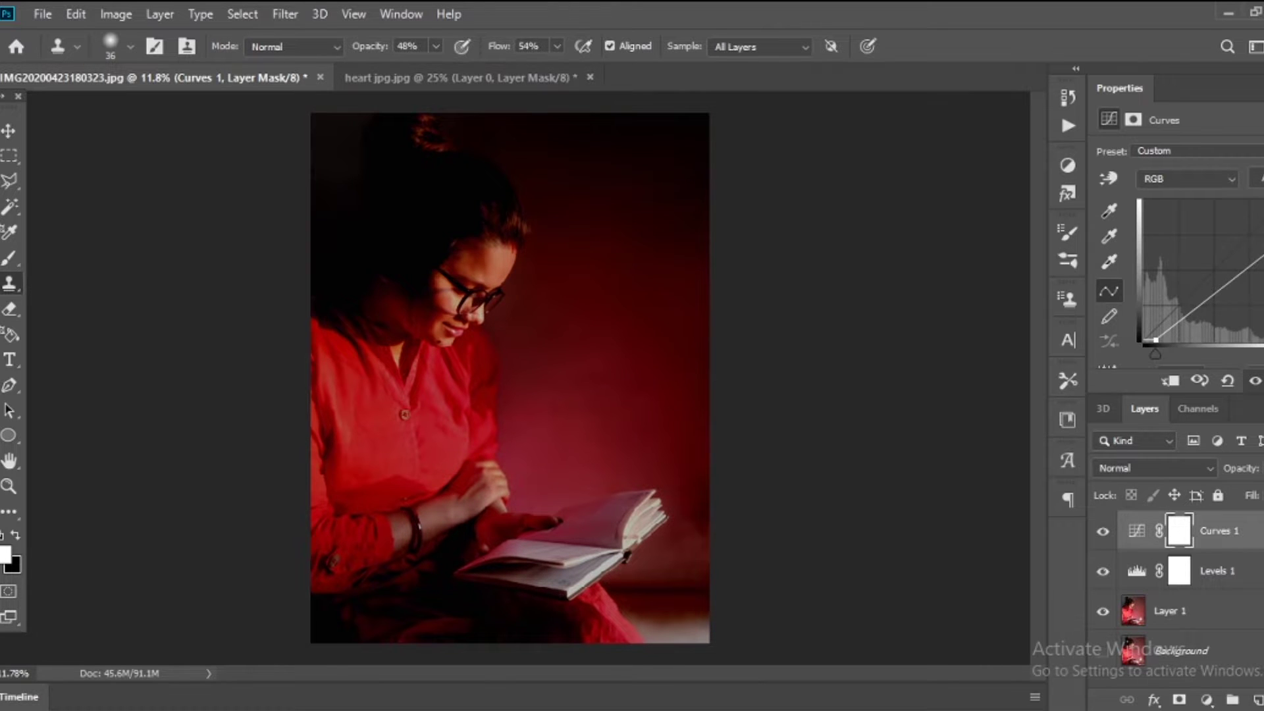
# Add a Hue/Saturation adjustment above Layer 1 and adjust its hue.
pyautogui.click(1169, 651)
pyautogui.click(1207, 698)
pyautogui.click(1185, 502)
pyautogui.moveTo(1185, 651); pyautogui.dragTo(1185, 596)
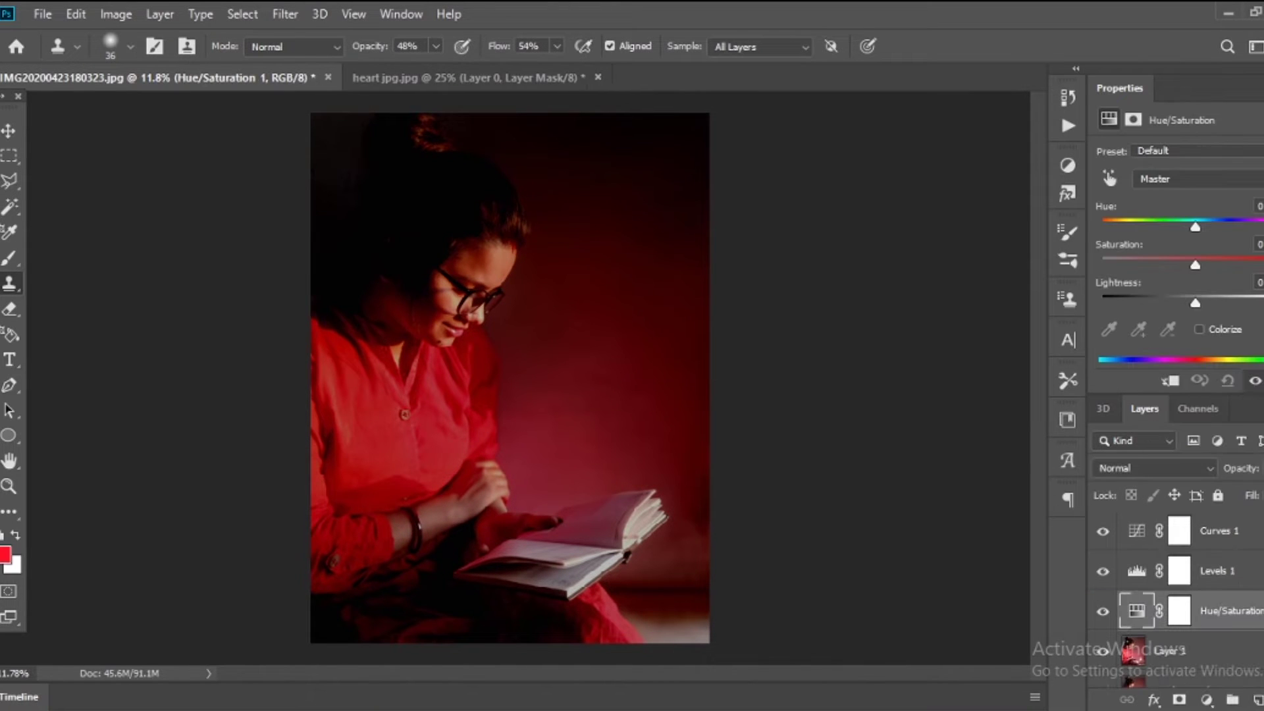
pyautogui.moveTo(1195, 226)
pyautogui.mouseDown()
pyautogui.moveTo(1261, 227)
pyautogui.moveTo(1204, 227)
pyautogui.moveTo(1224, 264)
pyautogui.moveTo(1180, 302)
pyautogui.mouseUp()
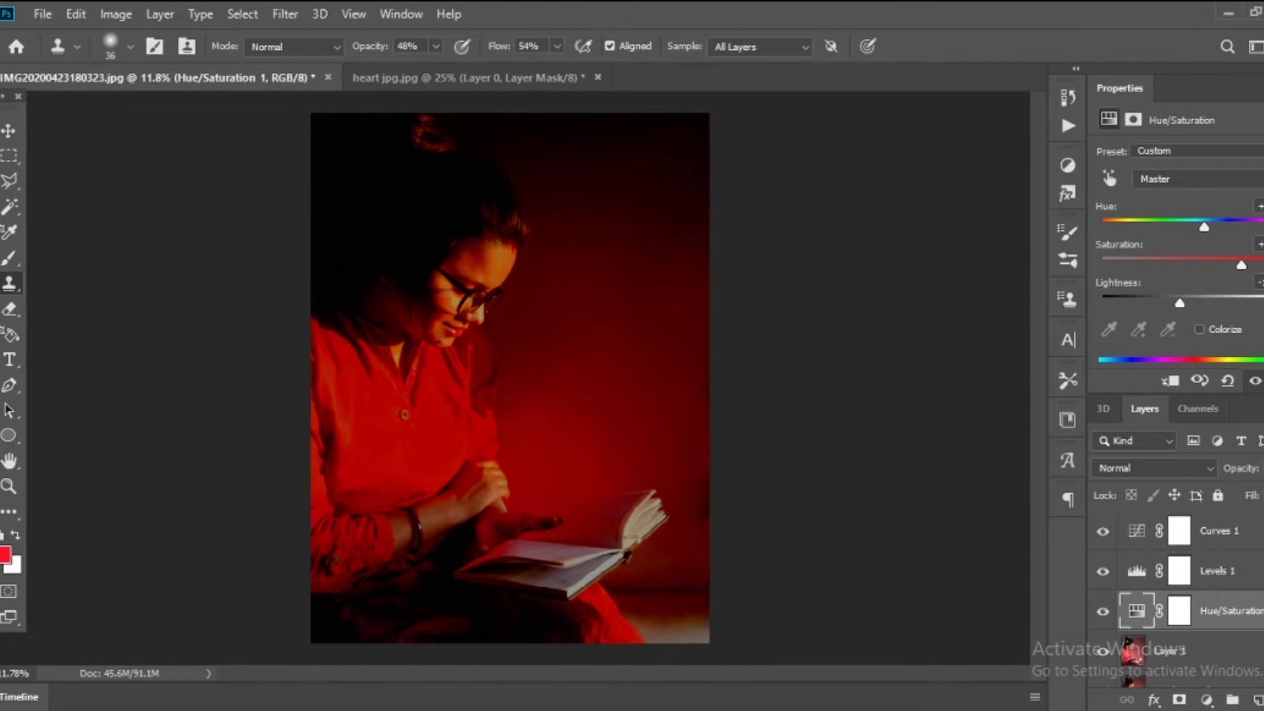
# Pick the Eraser on the Hue/Saturation mask, trying sizes 29 and 84.
pyautogui.press('e')
pyautogui.click(1179, 610)
pyautogui.scroll(3, 472, 233)
pyautogui.scroll(3, 472, 233)
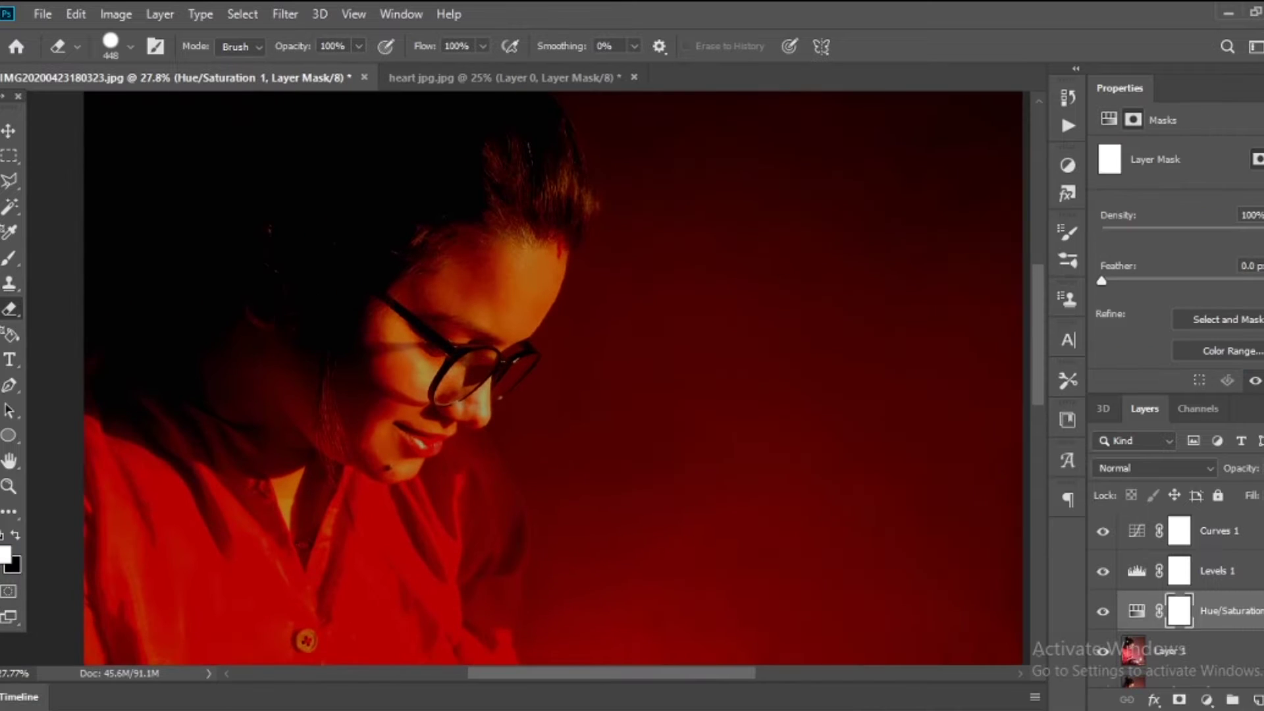
pyautogui.click(130, 46)
pyautogui.write('29')
pyautogui.press('Return')
pyautogui.click(131, 46)
pyautogui.write('84')
pyautogui.press('Return')
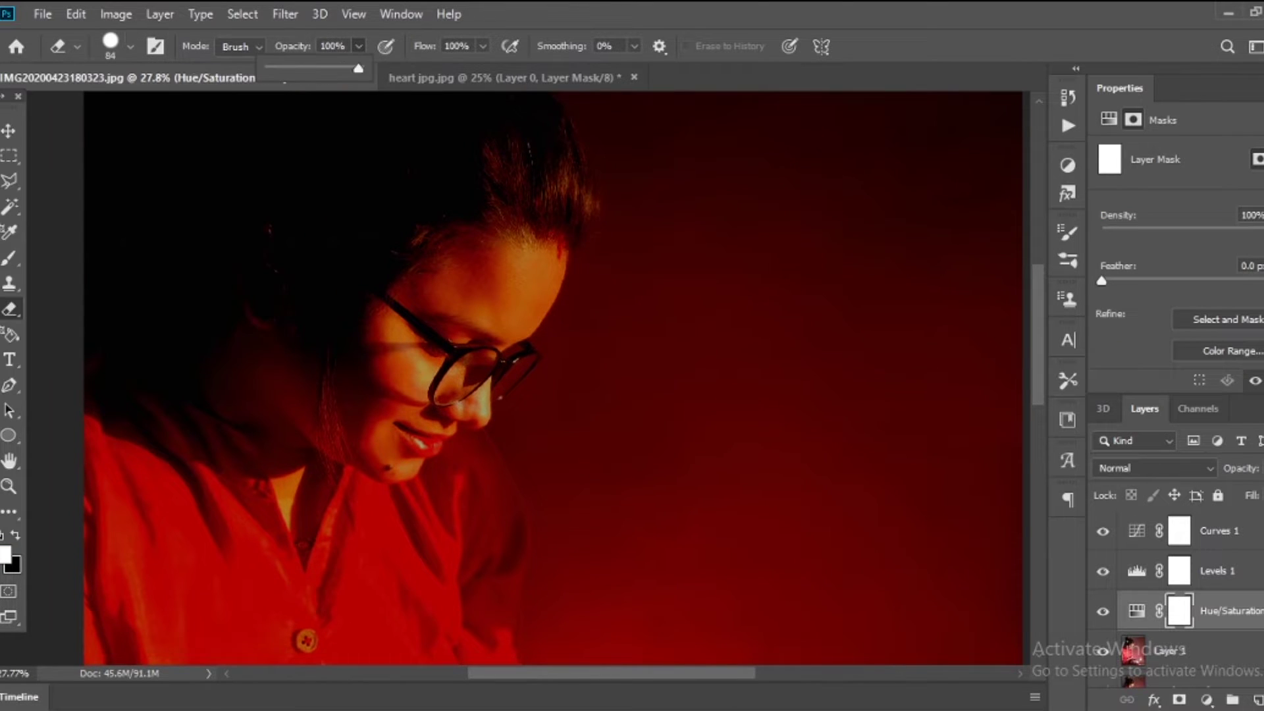
# Set the eraser to 136 px, 16% opacity and 12% flow.
pyautogui.press('0')
pyautogui.press('5')
pyautogui.hotkey('shift', '1')
pyautogui.hotkey('shift', '2')
pyautogui.click(130, 46)
pyautogui.write('136')
pyautogui.press('Return')
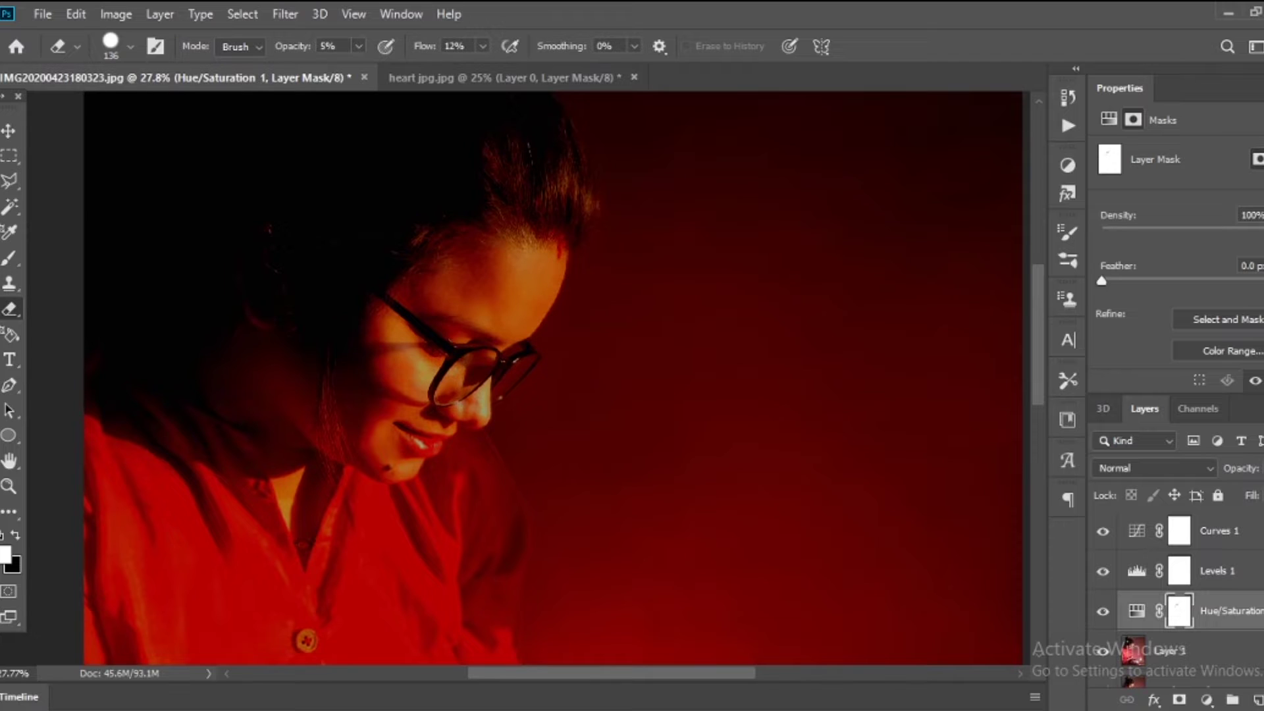
pyautogui.press('1')
pyautogui.press('6')
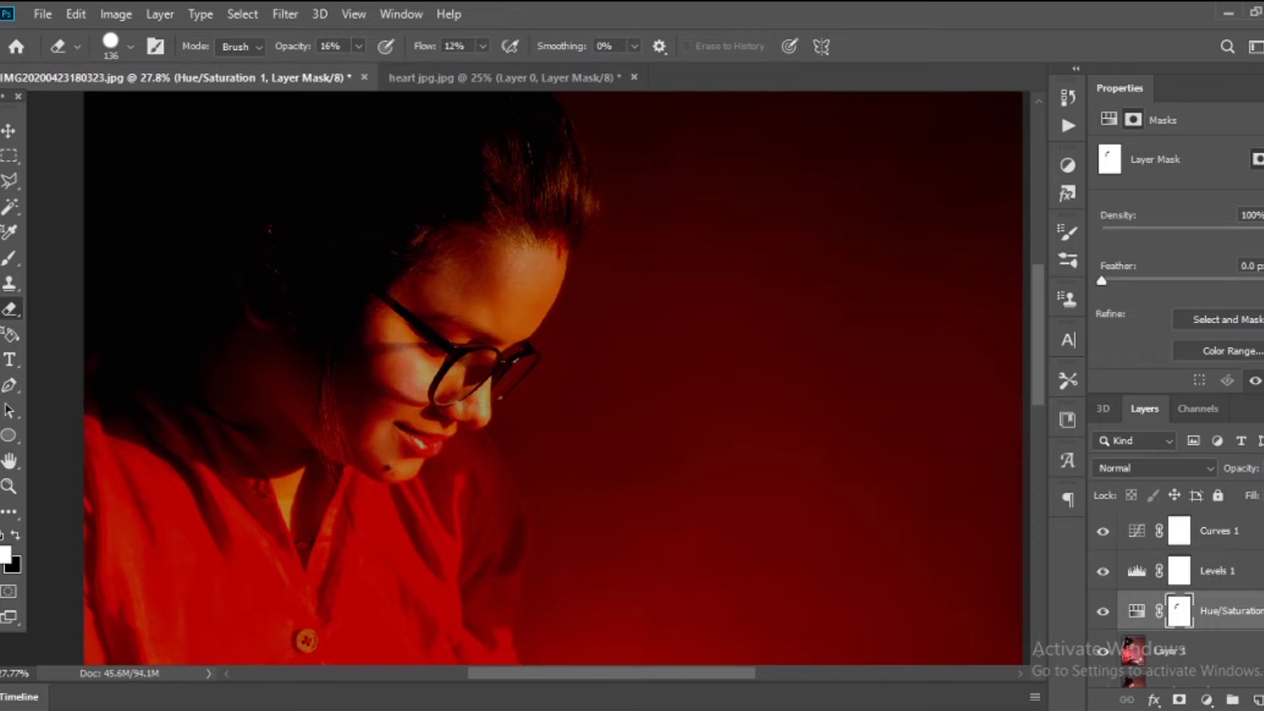
# Move to the Curves 1 mask and erase its effect over the forehead and glasses.
pyautogui.hotkey('alt', ']')
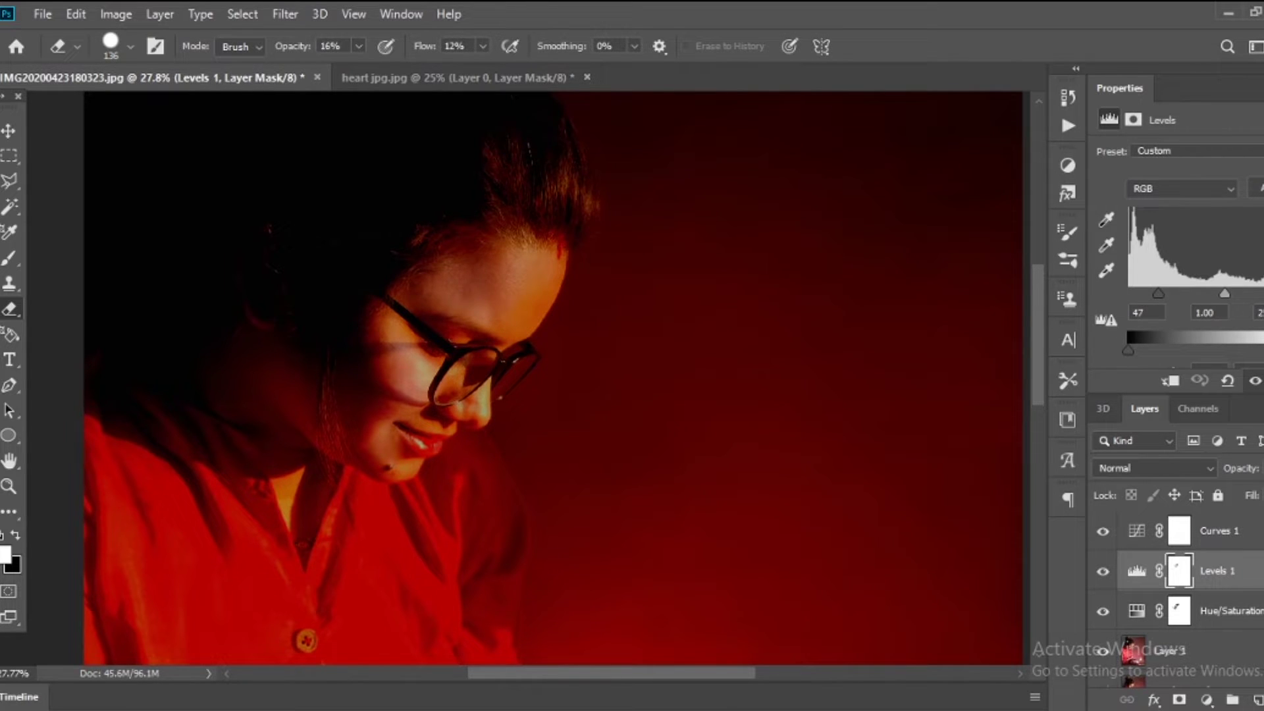
pyautogui.hotkey('alt', ']')
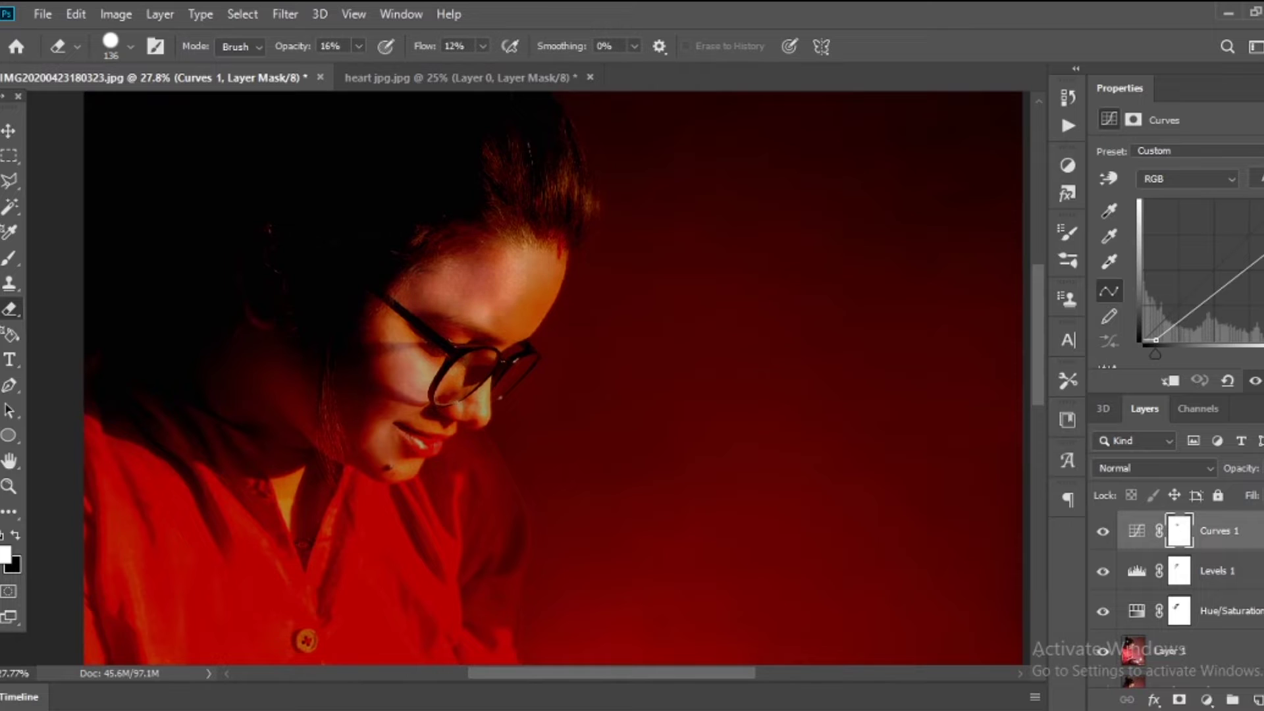
pyautogui.moveTo(511, 293); pyautogui.dragTo(427, 288)
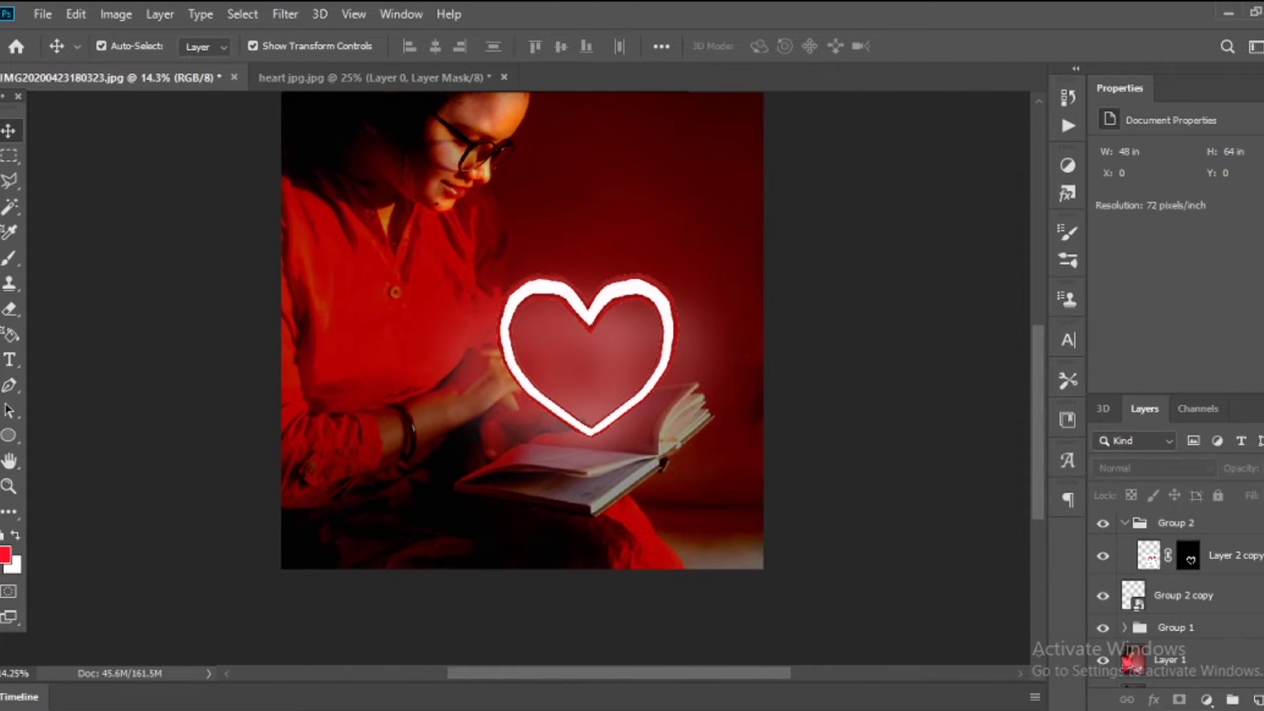
# Give the heart group a red Outer Glow: 90% opacity, 9% spread, 250 px size.
pyautogui.click(1175, 523)
pyautogui.click(1124, 523)
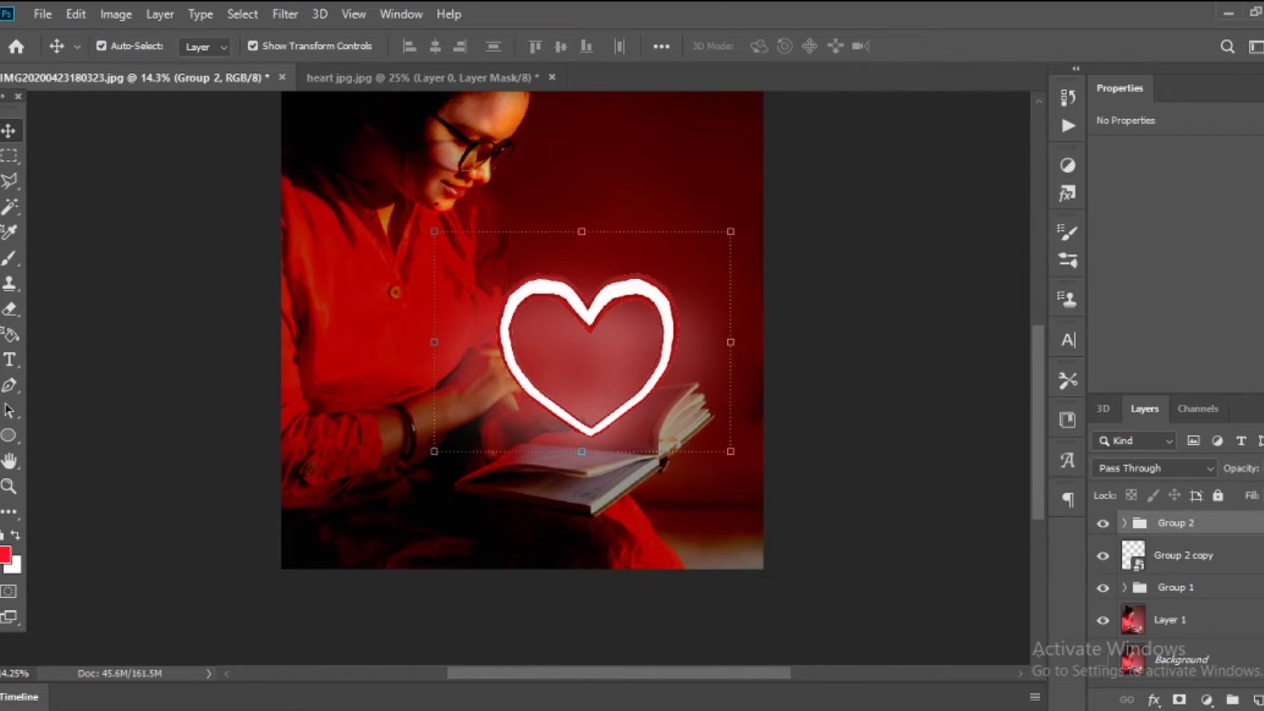
pyautogui.click(159, 14)
pyautogui.click(454, 372)
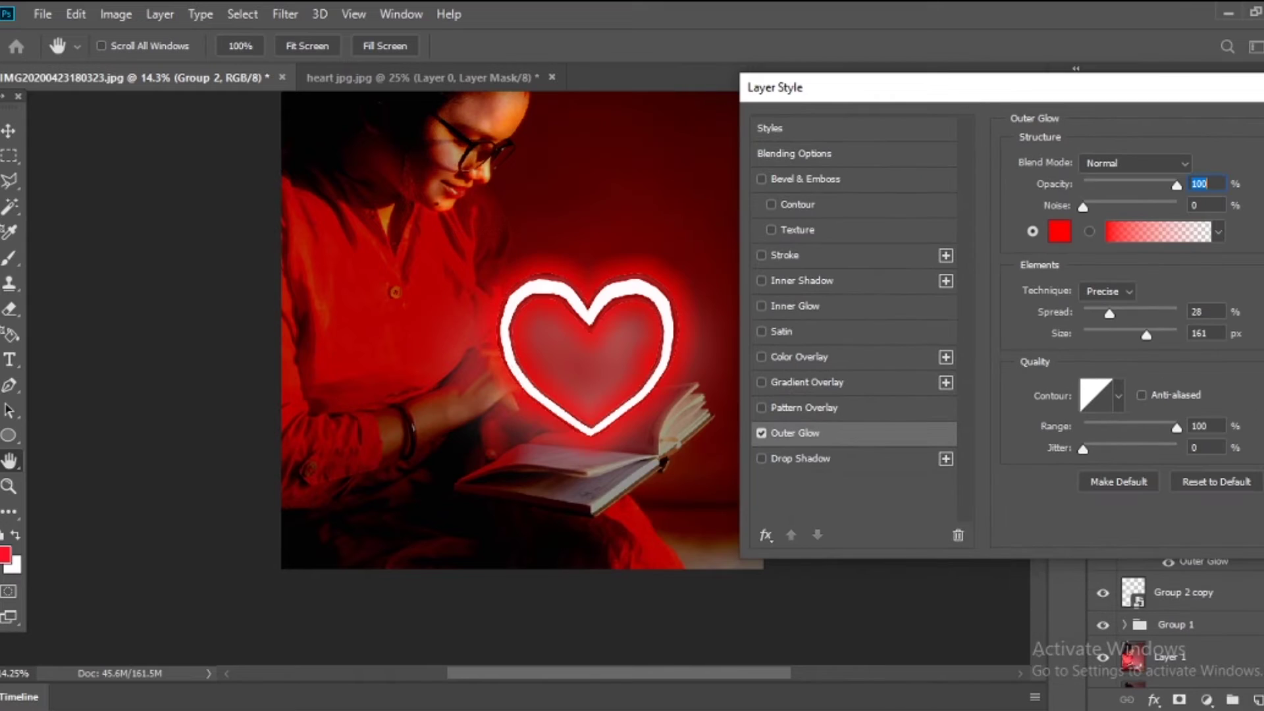
pyautogui.moveTo(1125, 314); pyautogui.dragTo(1095, 313)
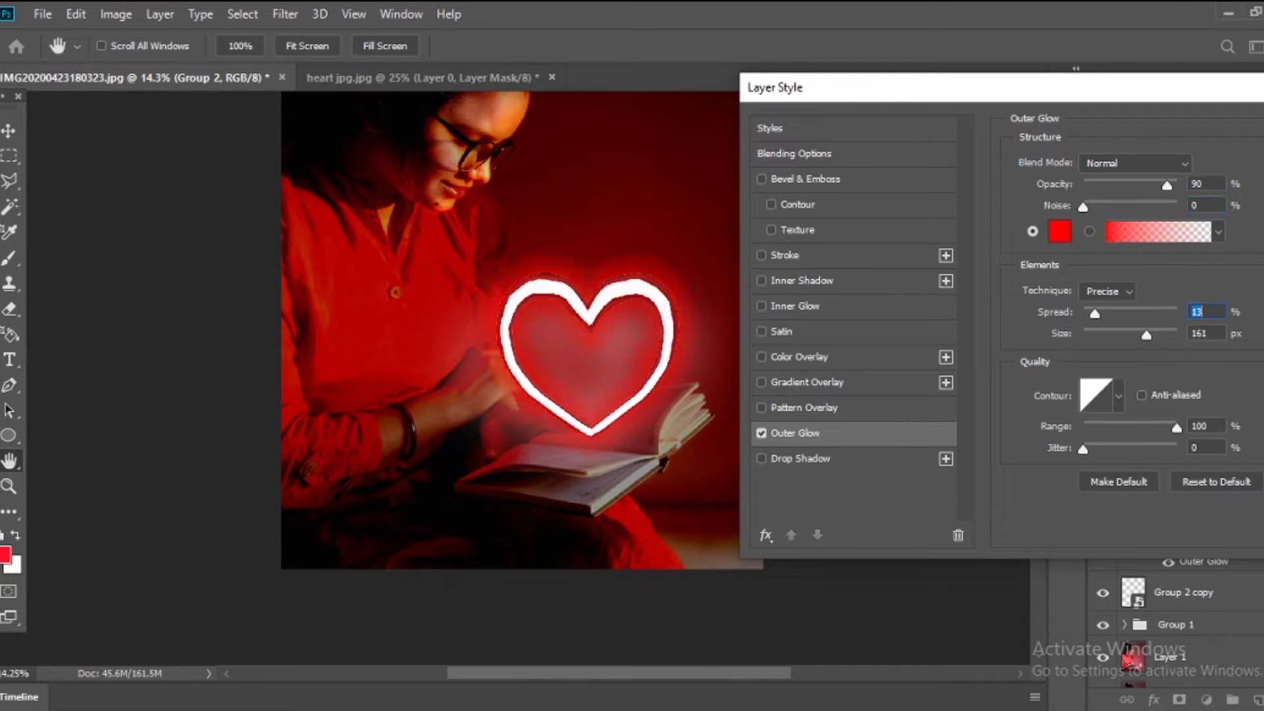
pyautogui.press('Return')
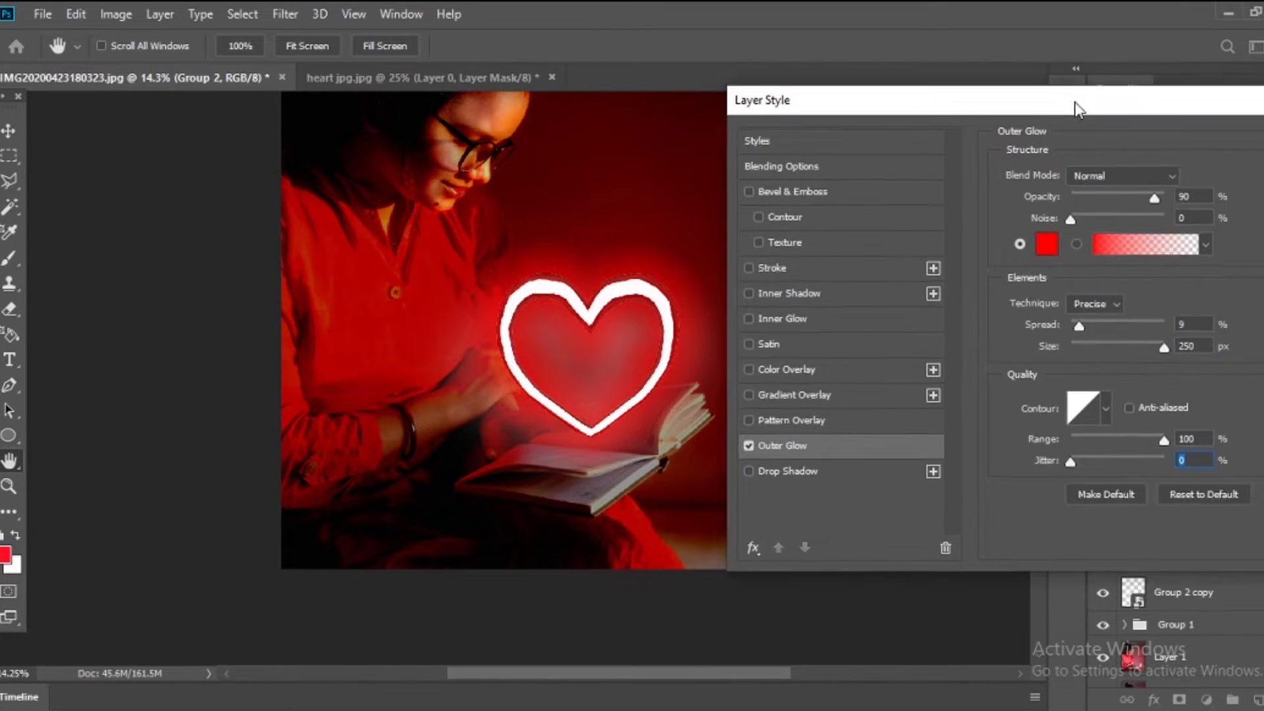
# Switch back to the Move tool and fit the whole image in the window.
pyautogui.press('v')
pyautogui.hotkey('ctrl', '0')
pyautogui.scroll(2, 636, 659)
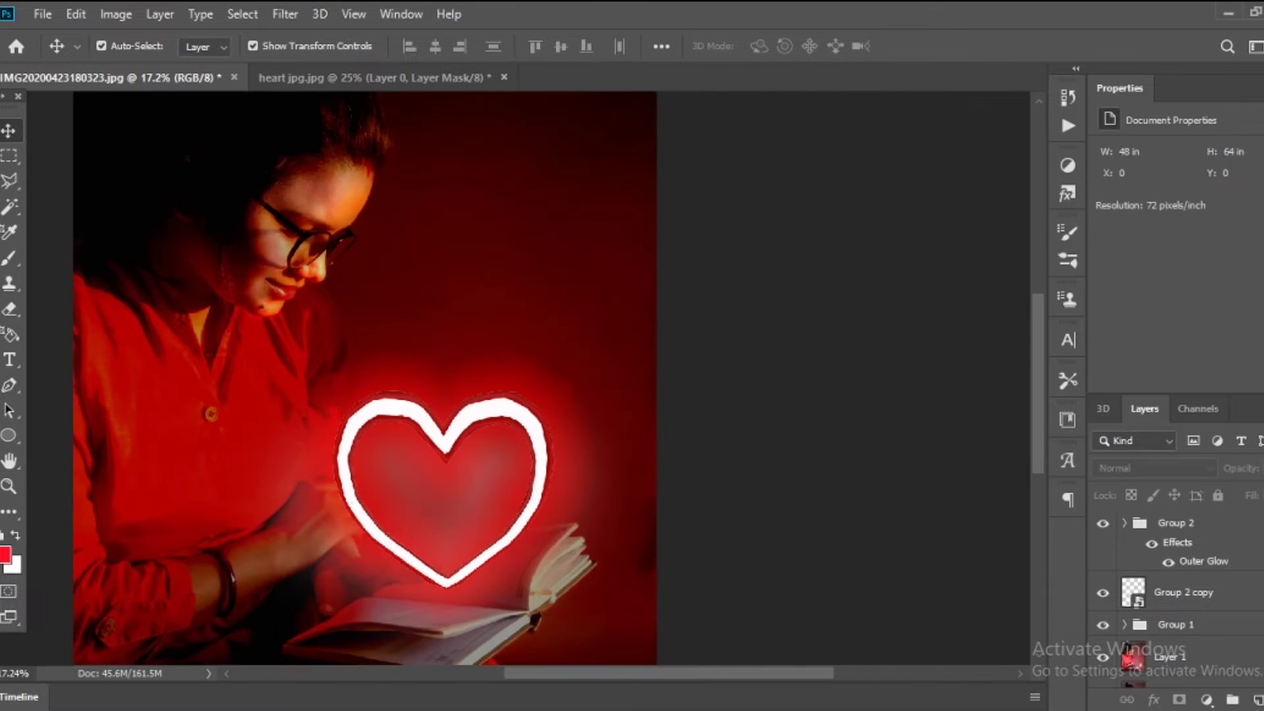
pyautogui.scroll(2, 635, 659)
pyautogui.press('b')
pyautogui.scroll(-1, 1172, 593)
# Add an Exposure adjustment above Layer 1, lowered to about -2.
pyautogui.click(1169, 628)
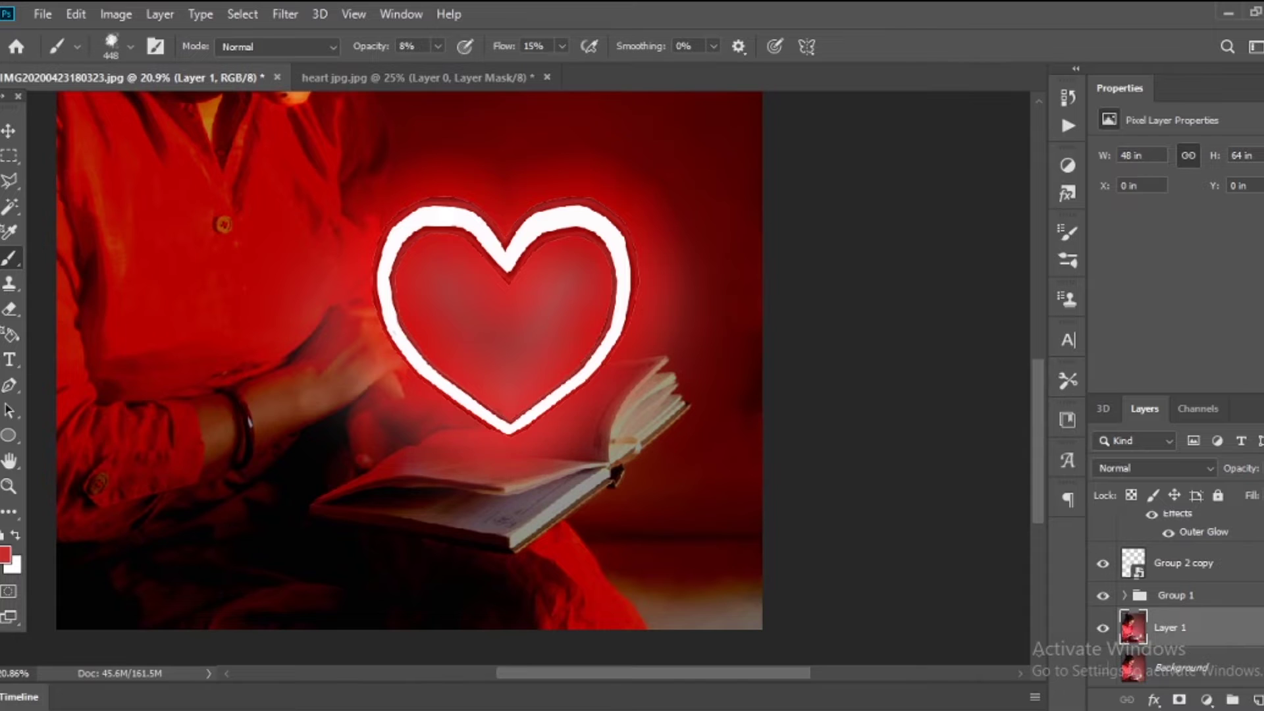
pyautogui.scroll(-2, 514, 369)
pyautogui.scroll(-2, 513, 369)
pyautogui.click(1207, 699)
pyautogui.click(1178, 471)
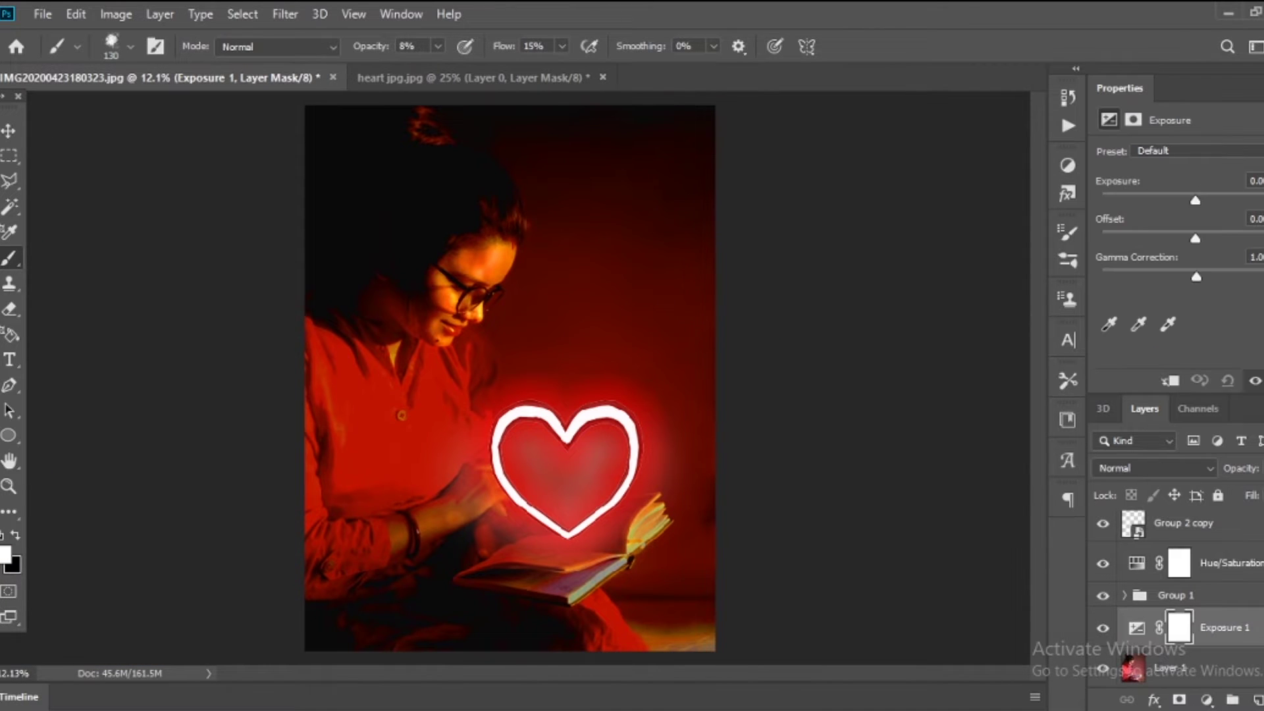
pyautogui.moveTo(1196, 200); pyautogui.dragTo(1166, 200)
# Erase the Exposure mask around the face, undoing the stroke over the shirt.
pyautogui.press('e')
pyautogui.moveTo(395, 284); pyautogui.dragTo(658, 283)
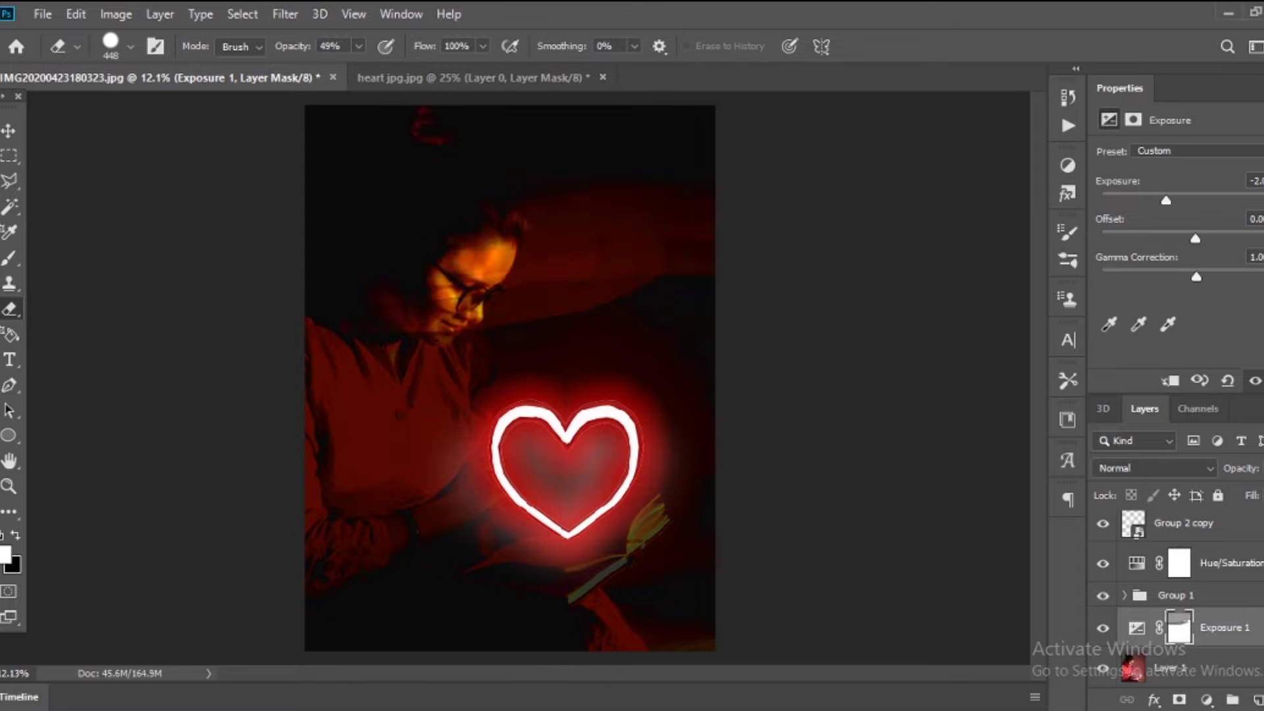
pyautogui.moveTo(329, 329); pyautogui.dragTo(659, 368)
pyautogui.hotkey('ctrl', 'z')
pyautogui.hotkey('ctrl', 'z')
pyautogui.scroll(2, 368, 211)
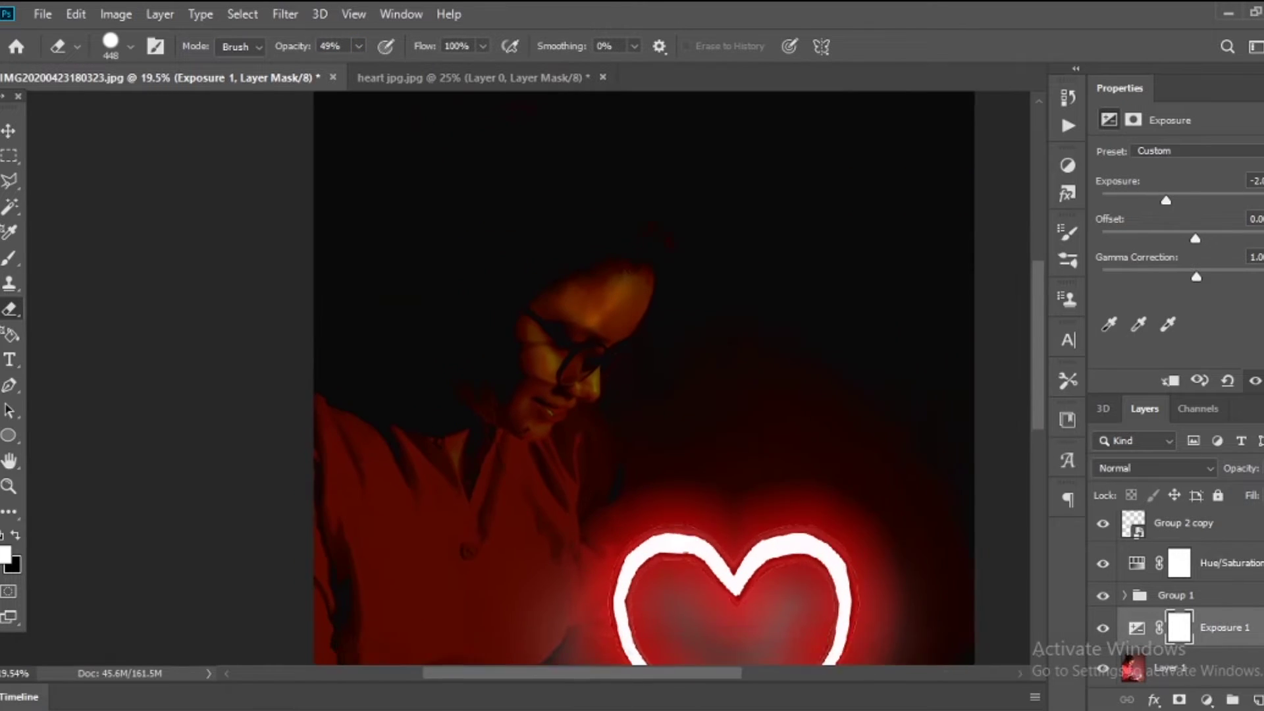
pyautogui.scroll(1, 659, 375)
# With a 124 px Soft Round brush at 21% flow, brighten the forehead and nose.
pyautogui.press('s')
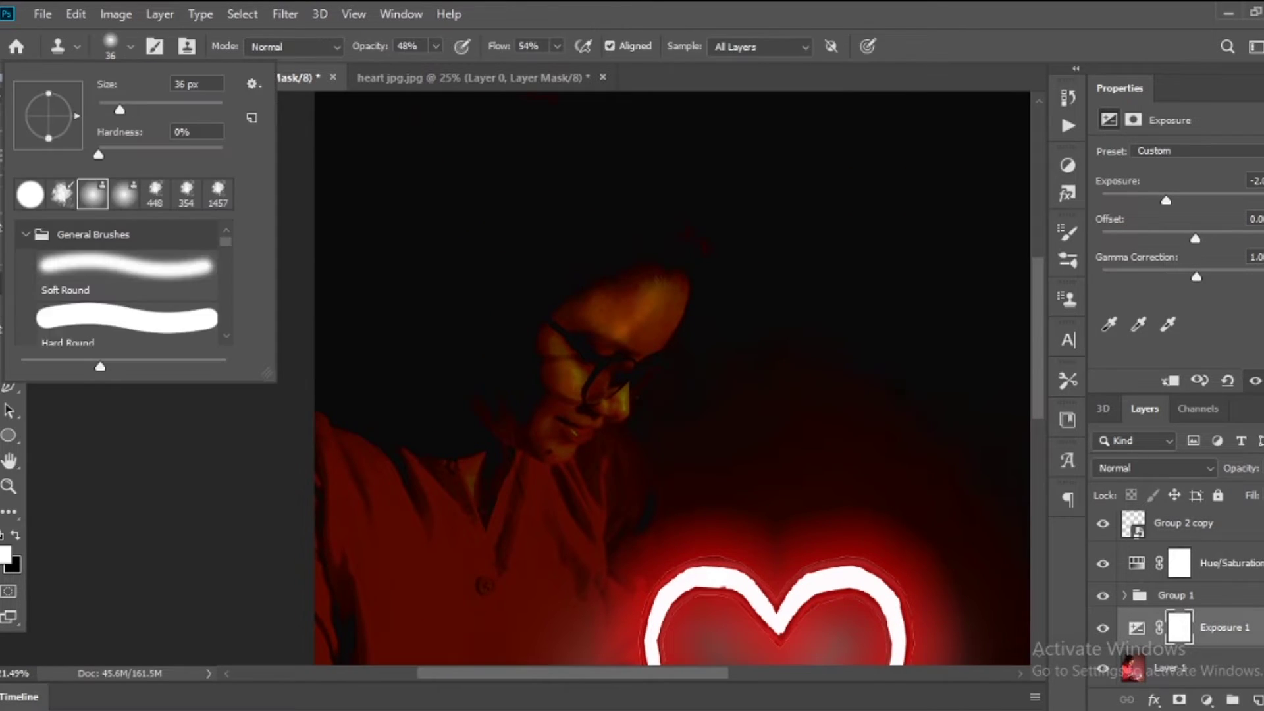
pyautogui.click(125, 270)
pyautogui.scroll(2, 718, 263)
pyautogui.click(130, 46)
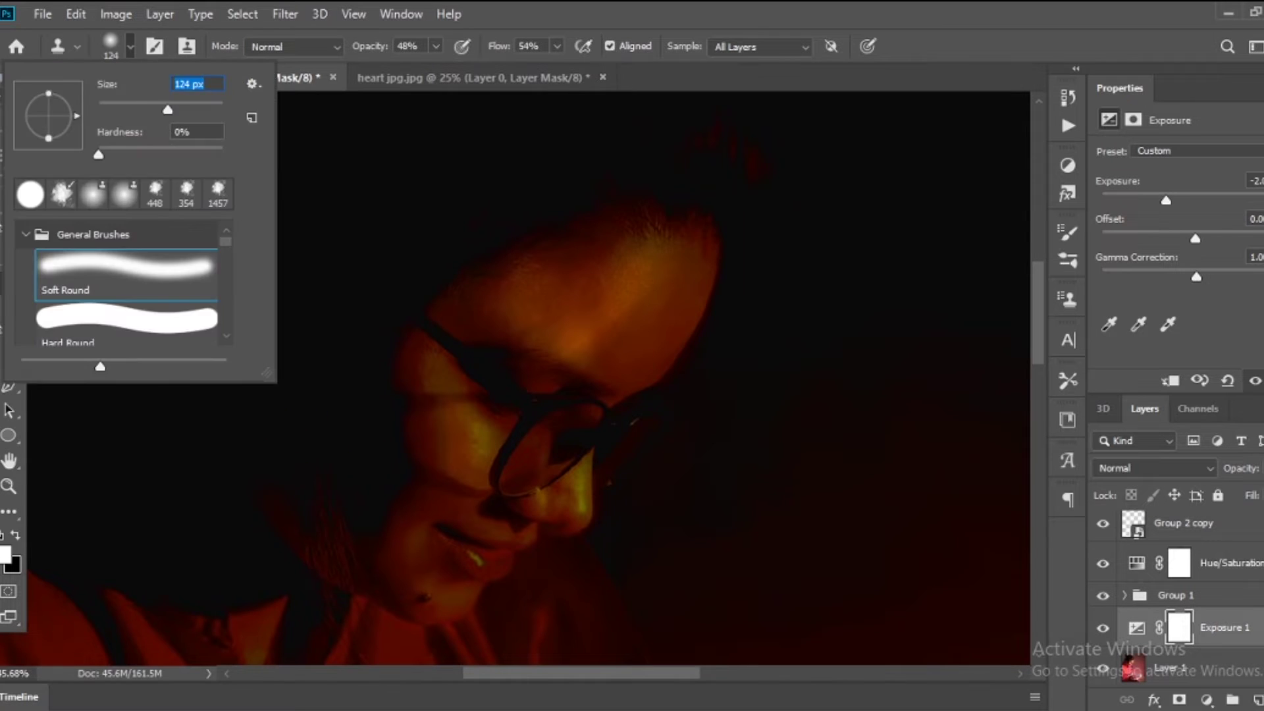
pyautogui.press('Escape')
pyautogui.moveTo(499, 46); pyautogui.dragTo(471, 46)
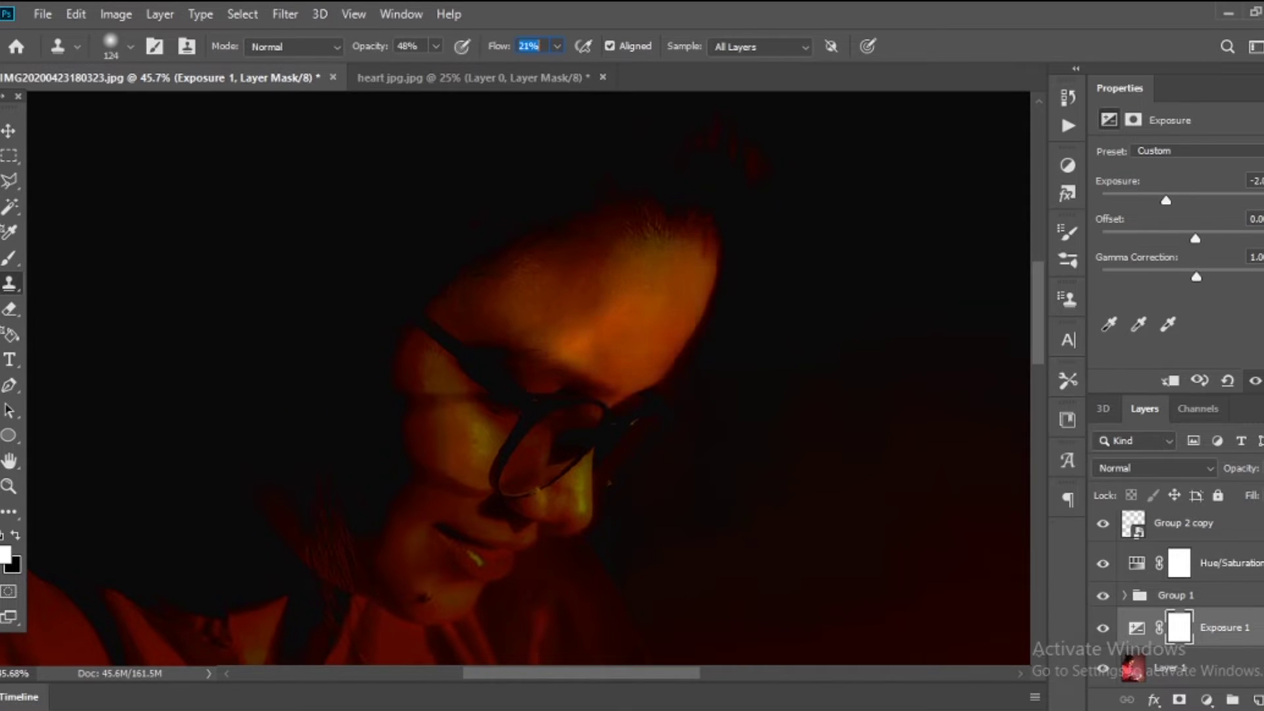
pyautogui.moveTo(560, 316); pyautogui.dragTo(698, 264)
pyautogui.moveTo(593, 343); pyautogui.dragTo(692, 302)
pyautogui.moveTo(579, 481); pyautogui.dragTo(560, 520)
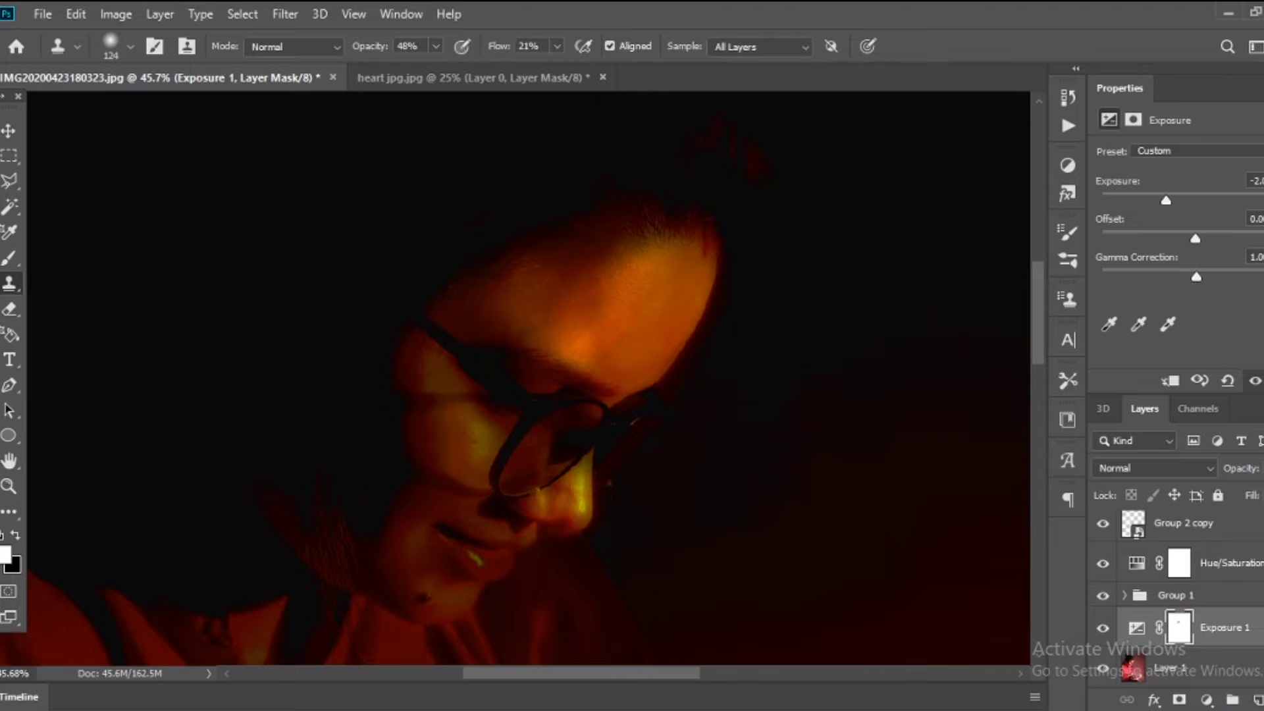
# Reselect the Soft Round brush for the eraser; try, then undo, a stroke over the lips.
pyautogui.press('b')
pyautogui.click(130, 46)
pyautogui.click(125, 267)
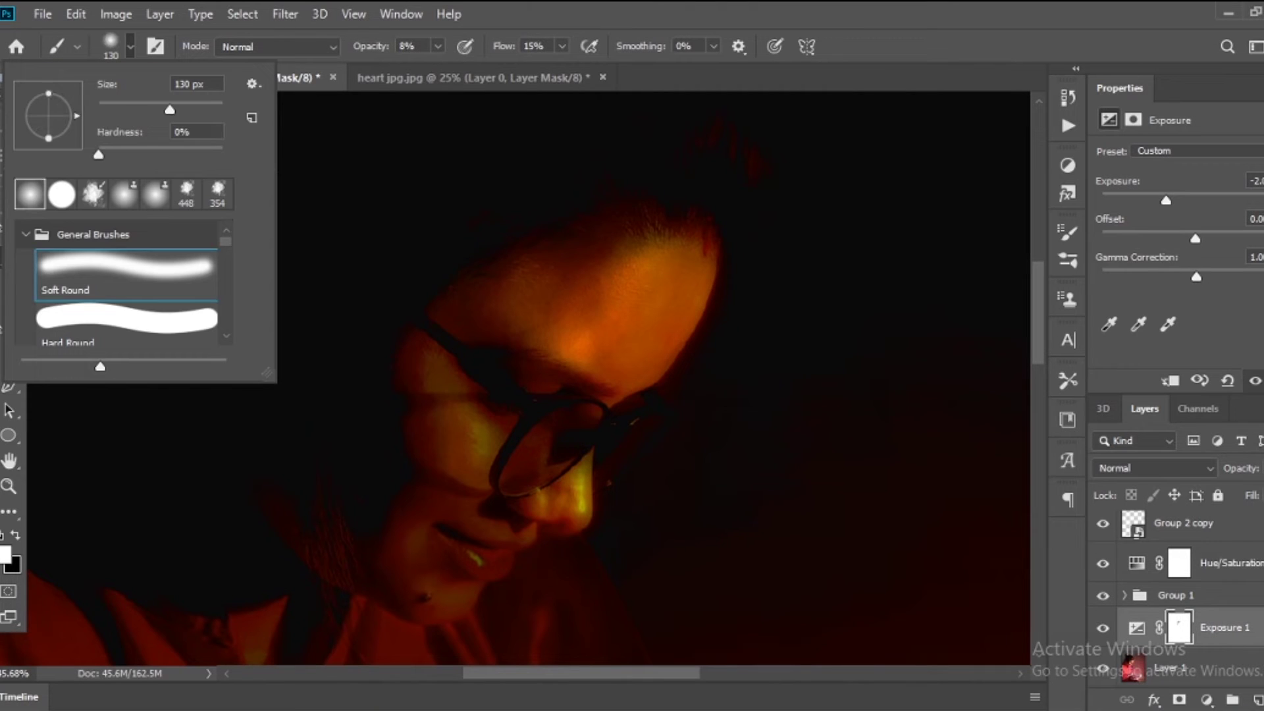
pyautogui.press('Return')
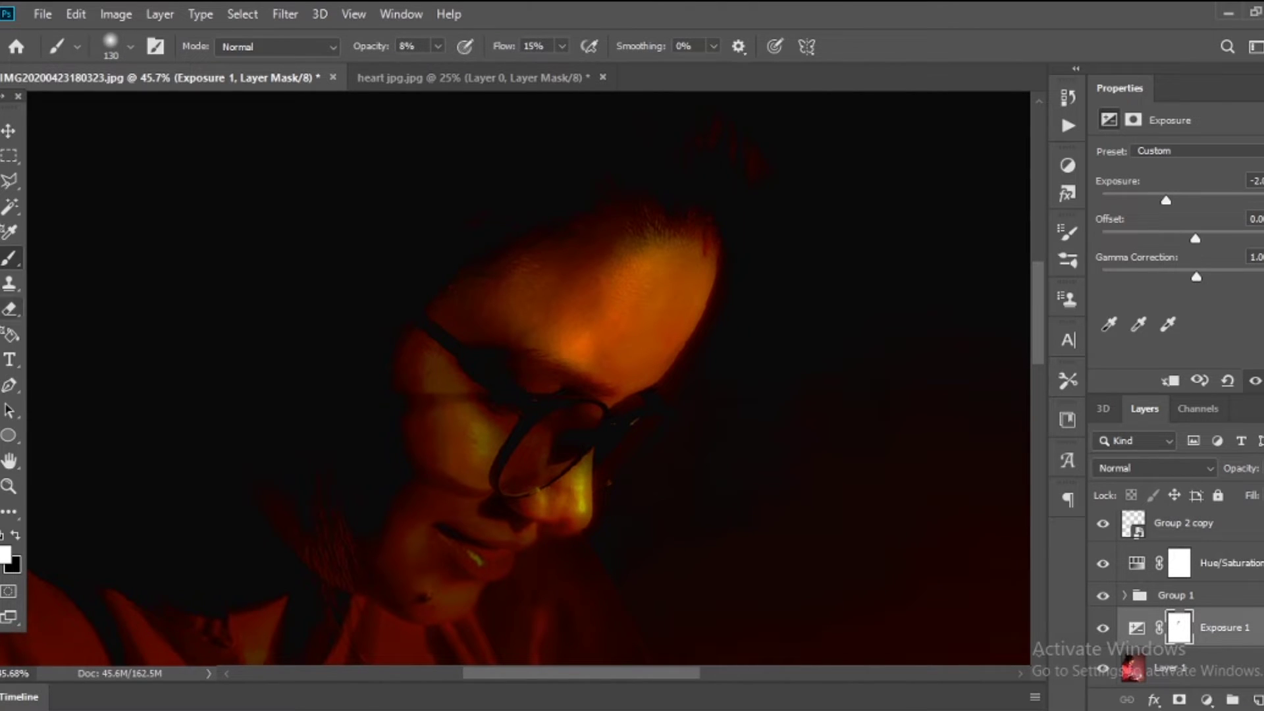
pyautogui.press('e')
pyautogui.click(131, 46)
pyautogui.press('Return')
pyautogui.moveTo(461, 546); pyautogui.dragTo(500, 579)
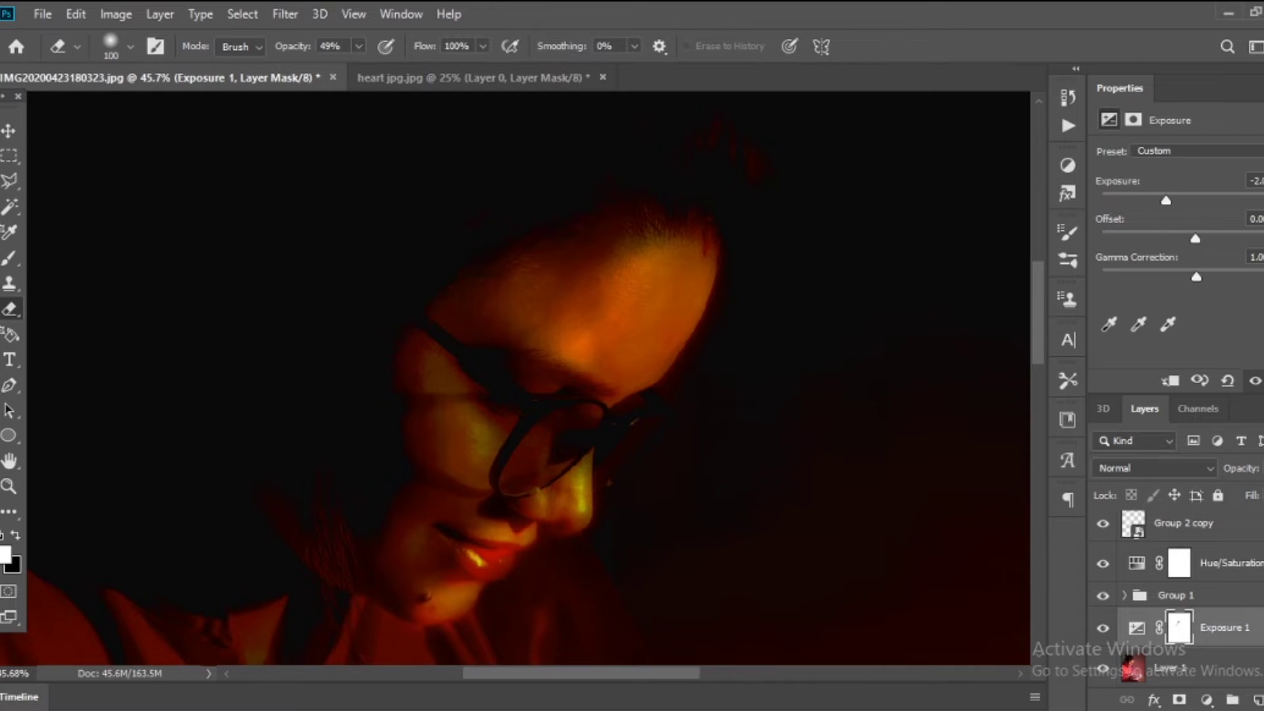
pyautogui.hotkey('ctrl', 'z')
# Set eraser flow to 23 and gently brighten the forehead, nose, lips and chin.
pyautogui.click(457, 46)
pyautogui.write('23')
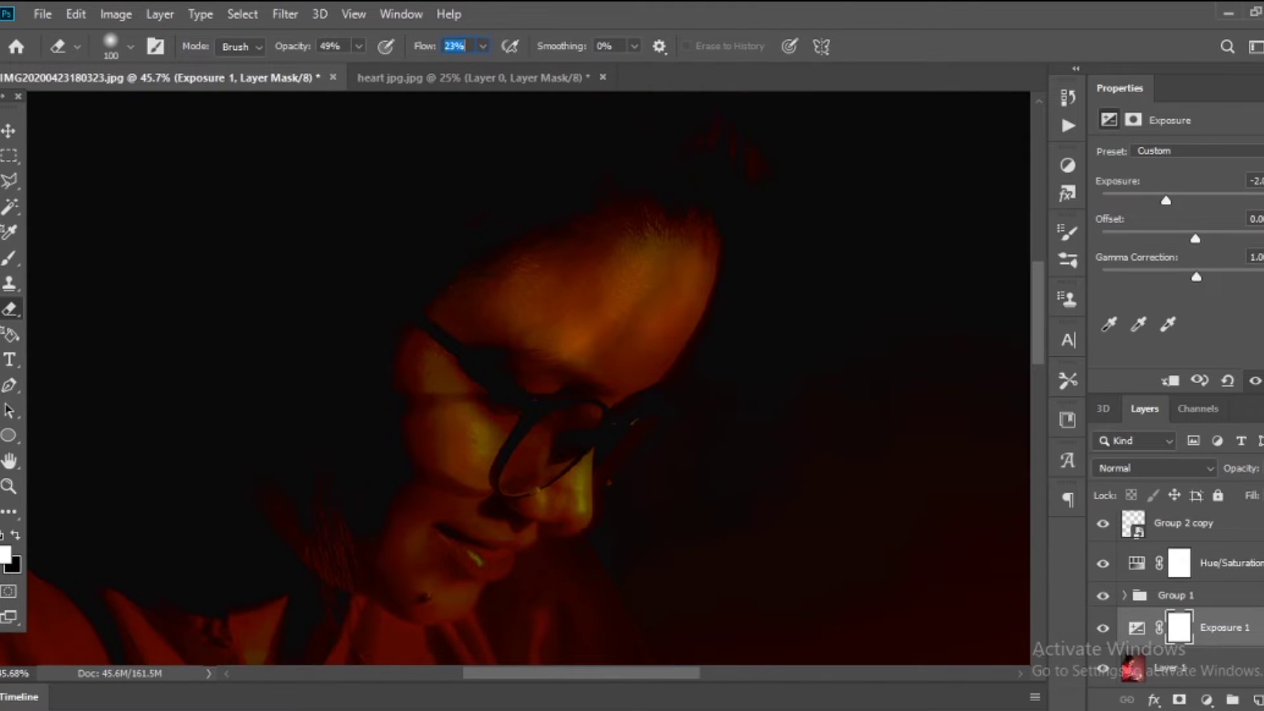
pyautogui.moveTo(685, 250)
pyautogui.mouseDown()
pyautogui.moveTo(632, 382)
pyautogui.moveTo(632, 356)
pyautogui.mouseUp()
pyautogui.scroll(-1, 632, 356)
pyautogui.moveTo(533, 434)
pyautogui.mouseDown()
pyautogui.moveTo(435, 567)
pyautogui.moveTo(464, 490)
pyautogui.moveTo(468, 395)
pyautogui.moveTo(540, 300)
pyautogui.moveTo(586, 263)
pyautogui.moveTo(658, 303)
pyautogui.moveTo(560, 343)
pyautogui.moveTo(533, 501)
pyautogui.moveTo(461, 560)
pyautogui.mouseUp()
# Erase the mask over the shirt collar to let light back onto it.
pyautogui.scroll(-5, 461, 559)
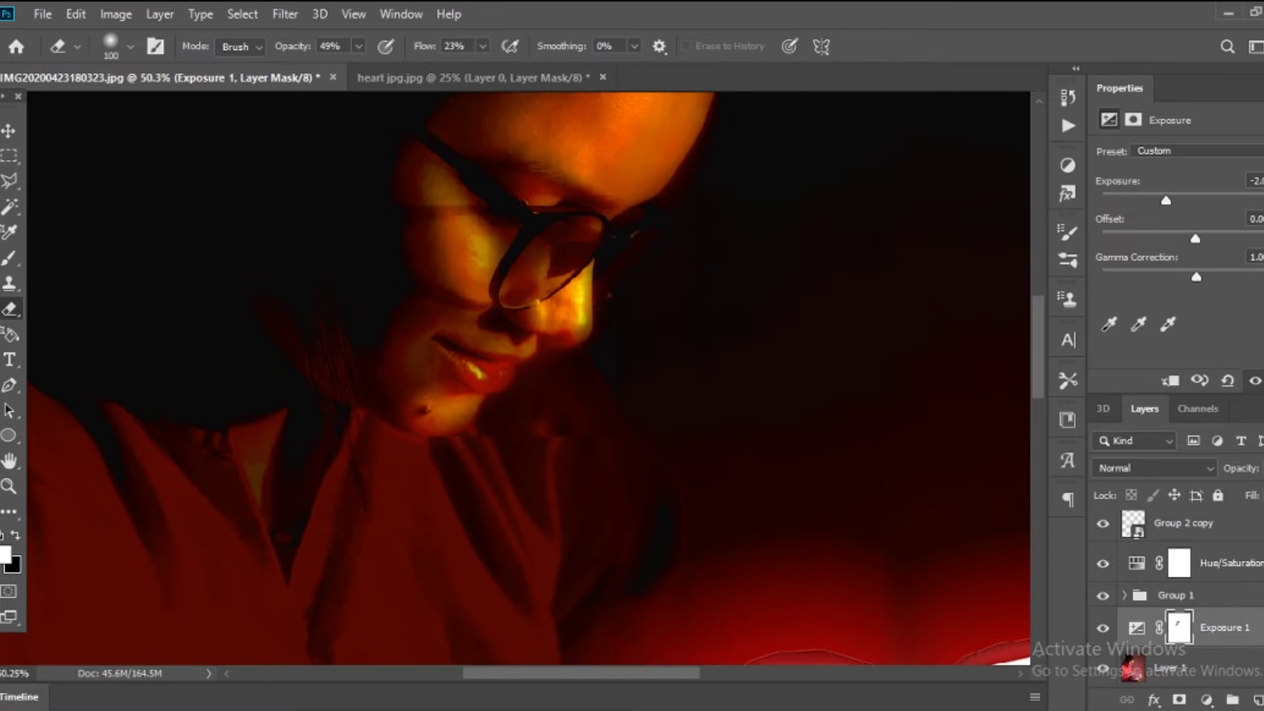
pyautogui.scroll(-1, 526, 395)
pyautogui.scroll(-5, 527, 395)
pyautogui.moveTo(527, 316)
pyautogui.mouseDown()
pyautogui.moveTo(447, 513)
pyautogui.moveTo(513, 632)
pyautogui.moveTo(461, 646)
pyautogui.moveTo(395, 461)
pyautogui.mouseUp()
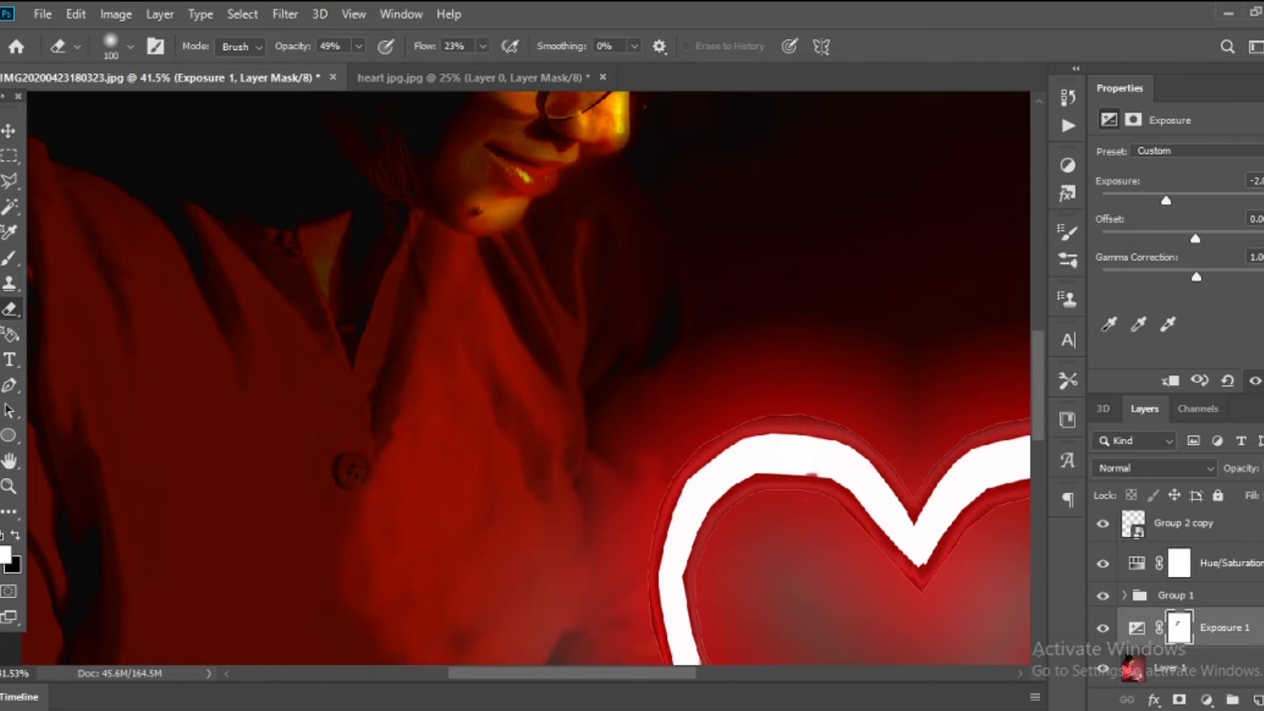
pyautogui.scroll(-3, 526, 375)
pyautogui.scroll(1, 527, 375)
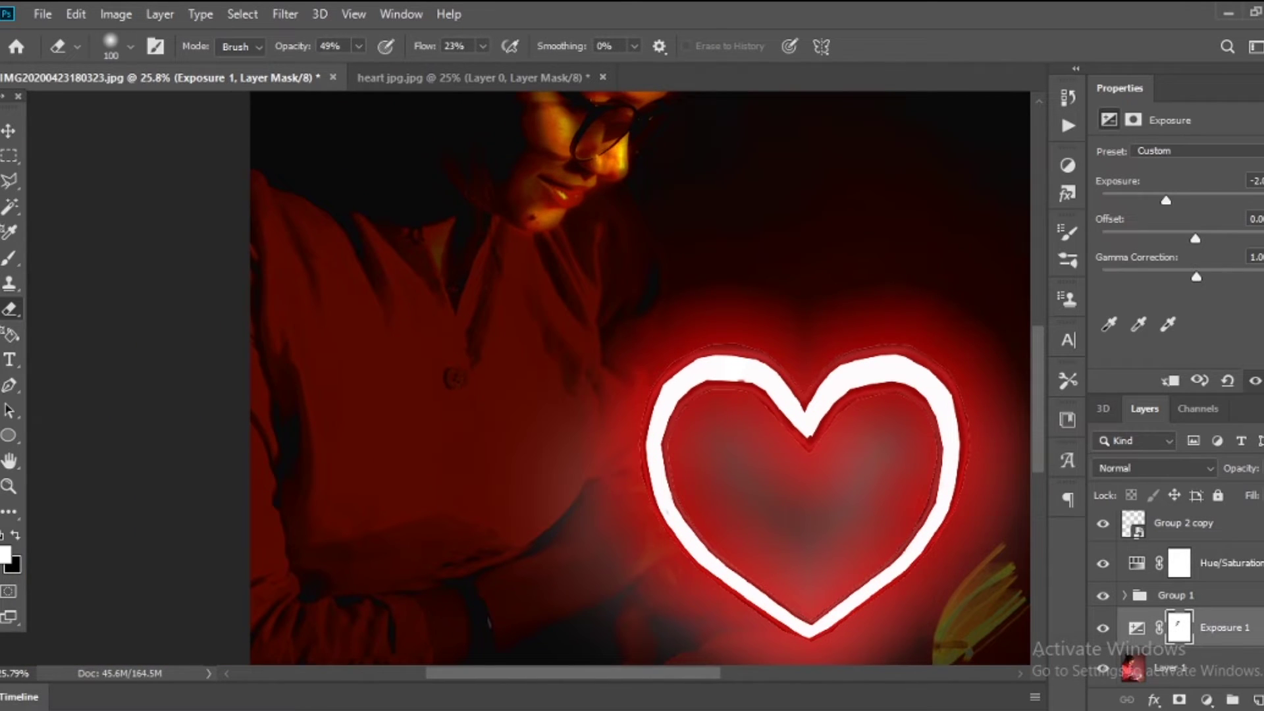
# Enlarge the eraser to 180 px and erase the Exposure mask over the shirt.
pyautogui.click(131, 46)
pyautogui.press('Return')
pyautogui.moveTo(316, 263); pyautogui.dragTo(355, 500)
pyautogui.moveTo(421, 467); pyautogui.dragTo(316, 217)
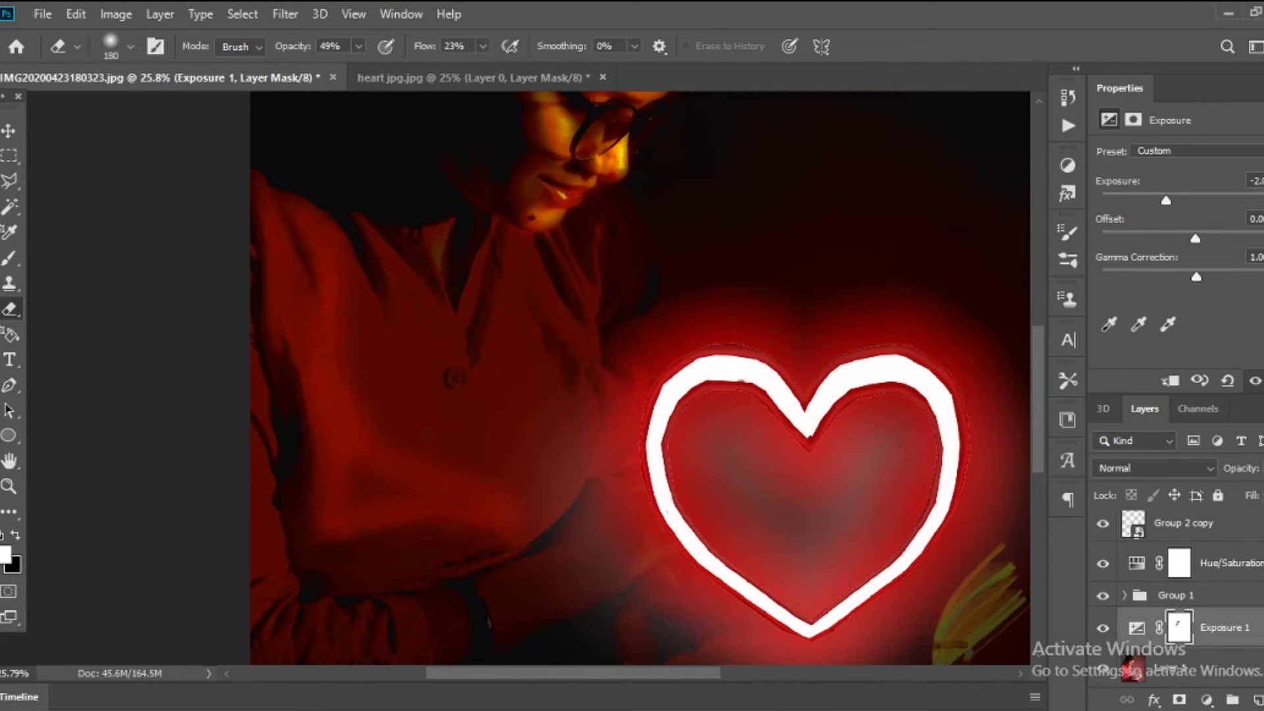
pyautogui.moveTo(369, 264); pyautogui.dragTo(395, 448)
pyautogui.moveTo(425, 330); pyautogui.dragTo(375, 487)
pyautogui.moveTo(375, 408)
pyautogui.mouseDown()
pyautogui.moveTo(514, 461)
pyautogui.moveTo(514, 260)
pyautogui.mouseUp()
pyautogui.click(515, 462)
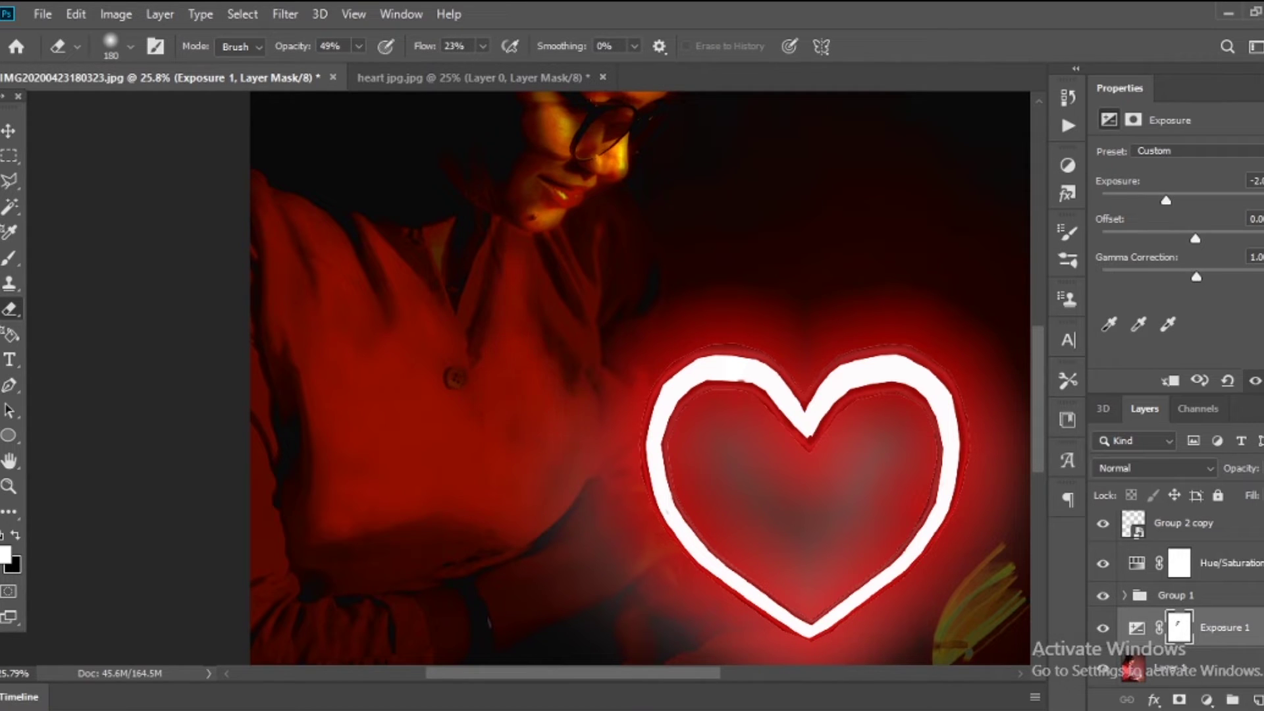
pyautogui.moveTo(364, 349); pyautogui.dragTo(402, 263)
pyautogui.moveTo(397, 428); pyautogui.dragTo(300, 287)
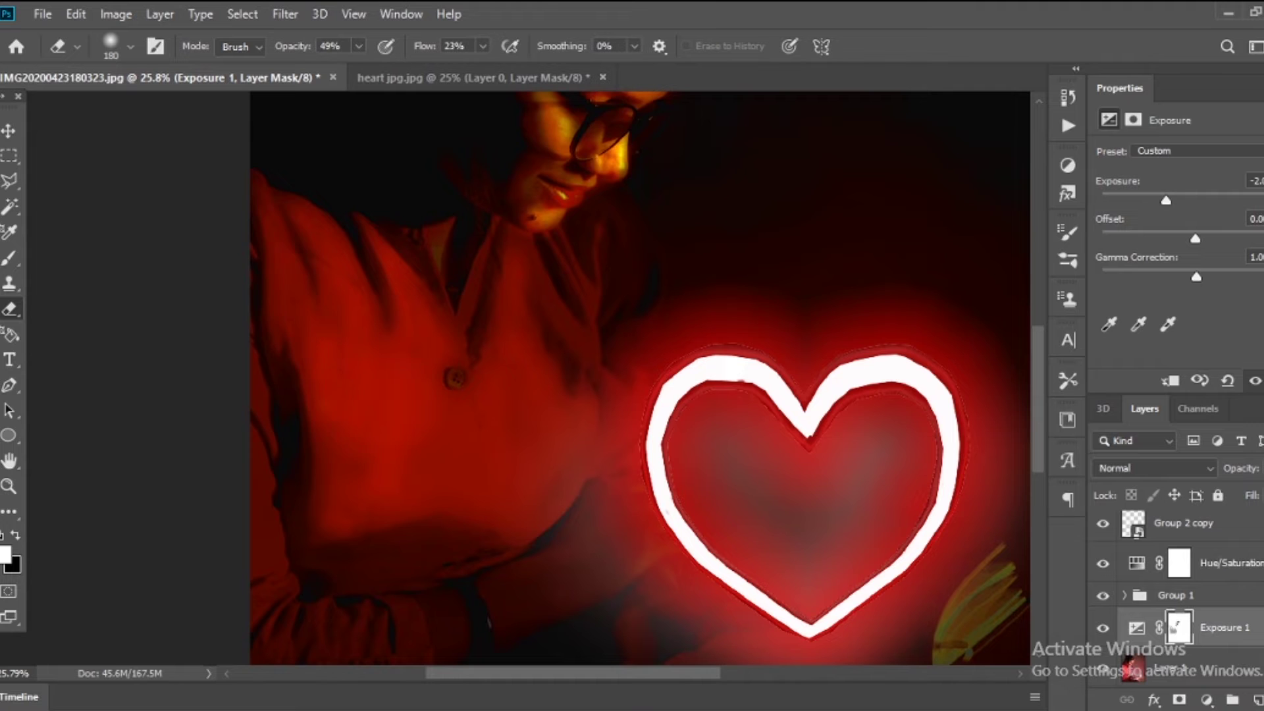
pyautogui.moveTo(537, 523)
pyautogui.mouseDown()
pyautogui.moveTo(508, 379)
pyautogui.moveTo(592, 224)
pyautogui.mouseUp()
# Erase the mask further over the lower-left shirt, forearm and shirt edge.
pyautogui.scroll(3, 608, 322)
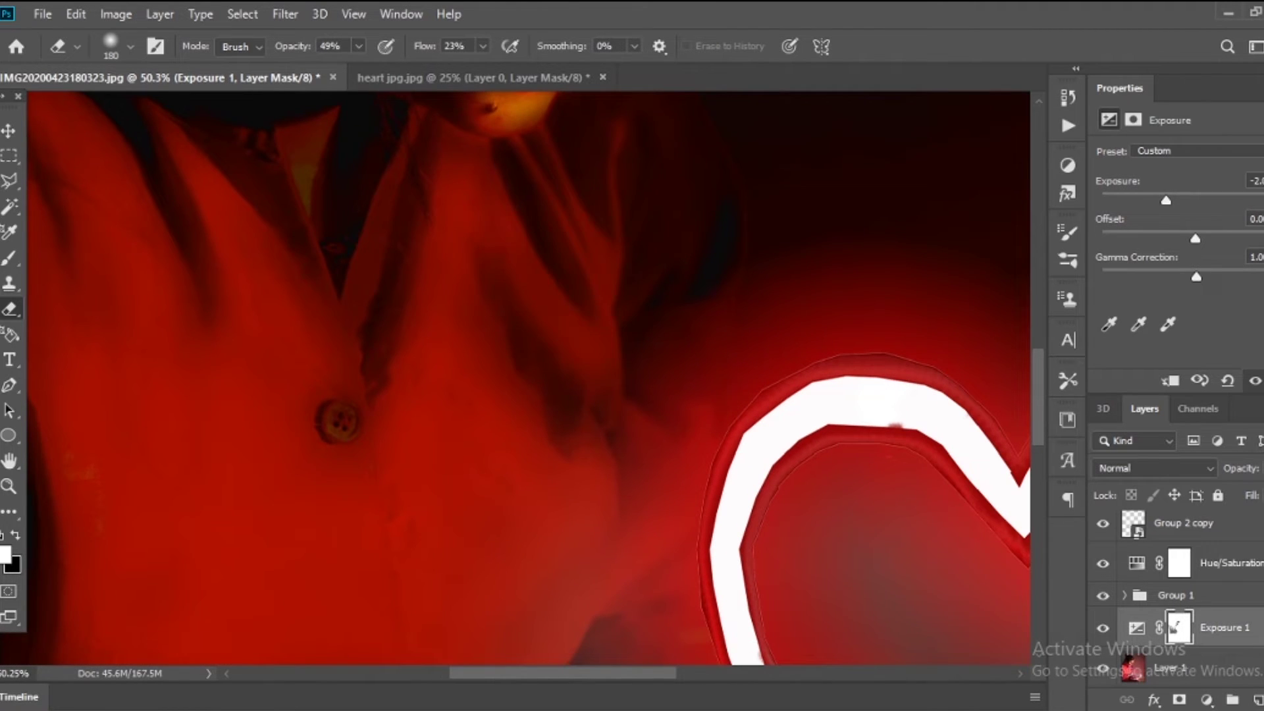
pyautogui.scroll(-1, 658, 382)
pyautogui.scroll(-3, 659, 382)
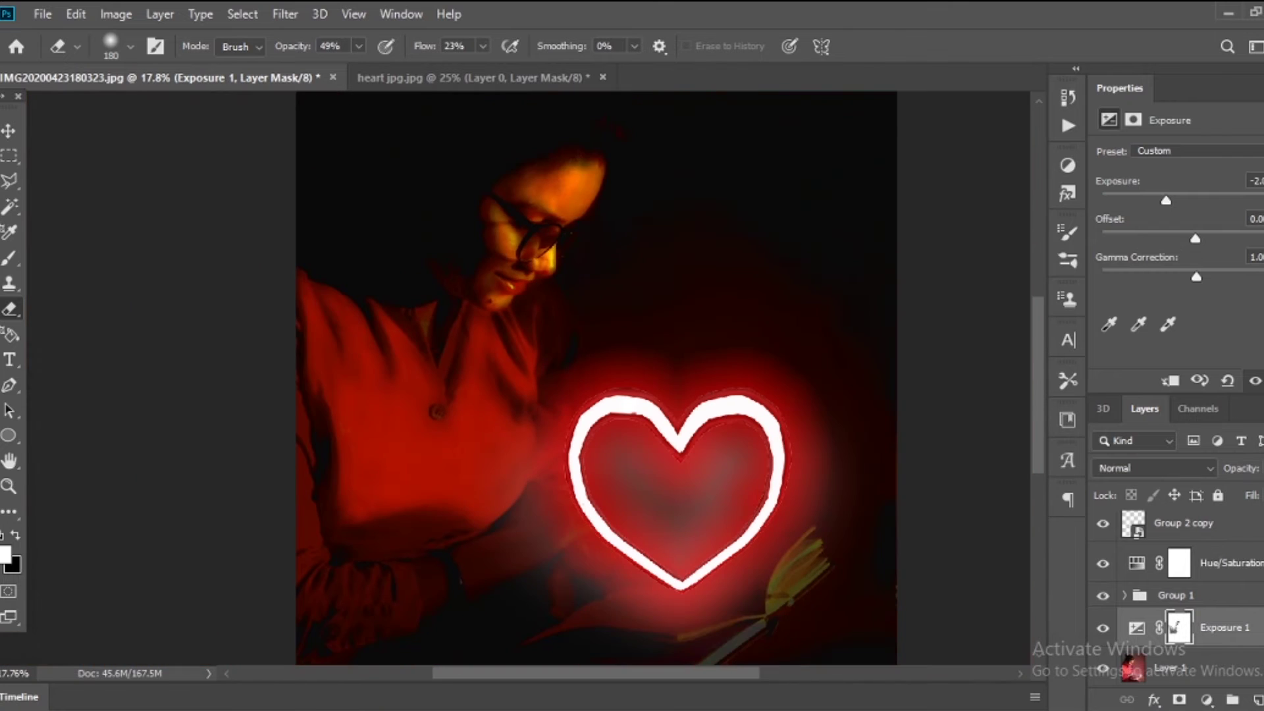
pyautogui.scroll(2, 790, 408)
pyautogui.moveTo(428, 592); pyautogui.dragTo(560, 533)
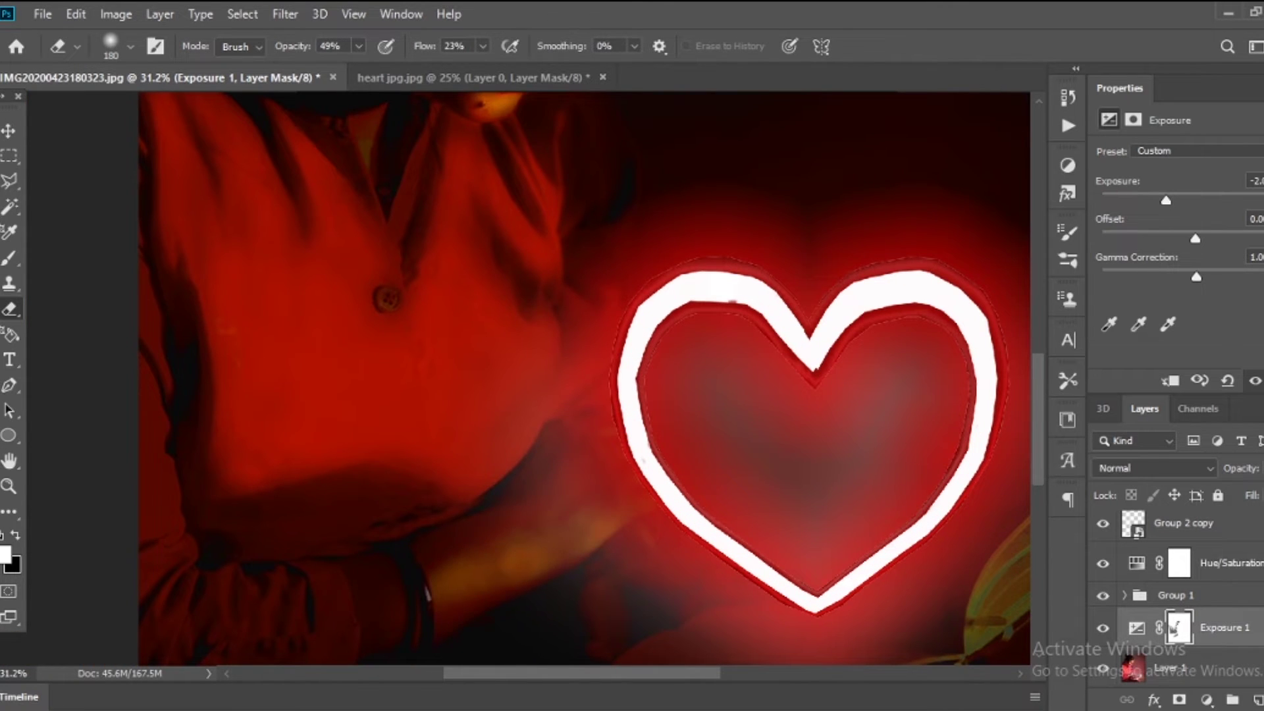
pyautogui.moveTo(435, 579); pyautogui.dragTo(613, 474)
pyautogui.moveTo(592, 526); pyautogui.dragTo(691, 362)
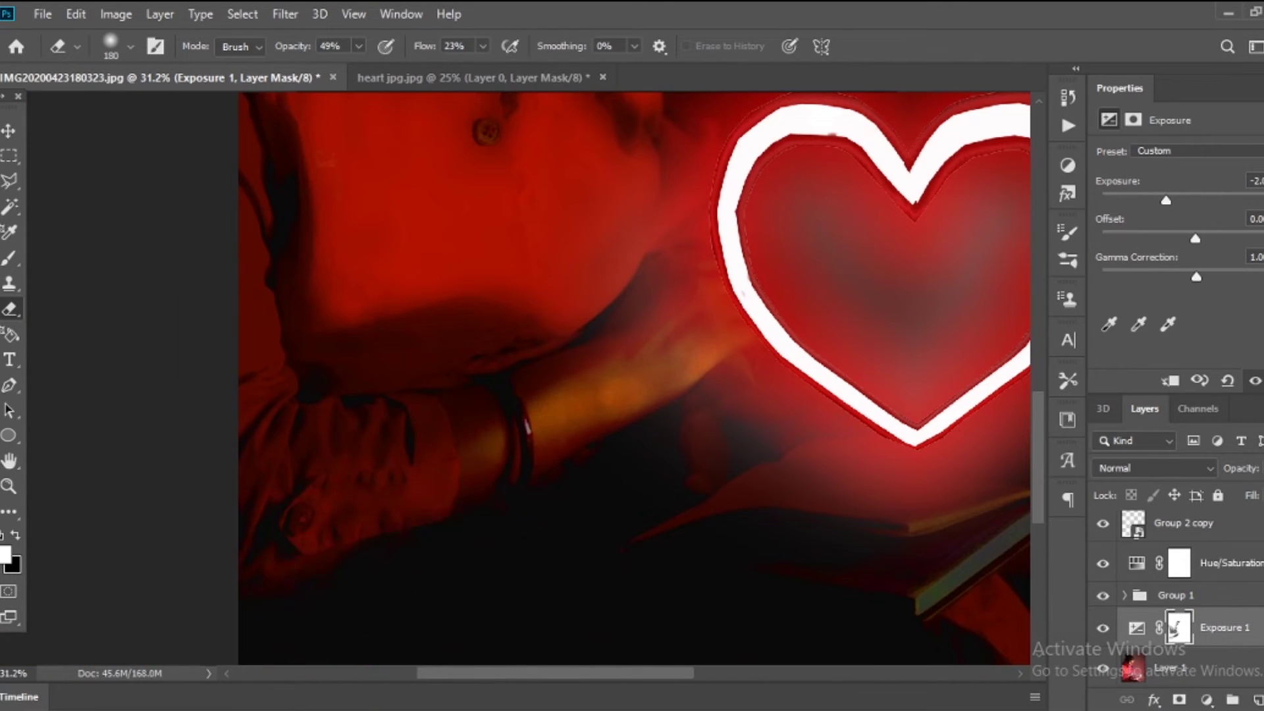
pyautogui.moveTo(546, 392)
pyautogui.mouseDown()
pyautogui.moveTo(471, 461)
pyautogui.moveTo(309, 461)
pyautogui.mouseUp()
pyautogui.moveTo(289, 264); pyautogui.dragTo(257, 448)
pyautogui.moveTo(309, 428); pyautogui.dragTo(435, 418)
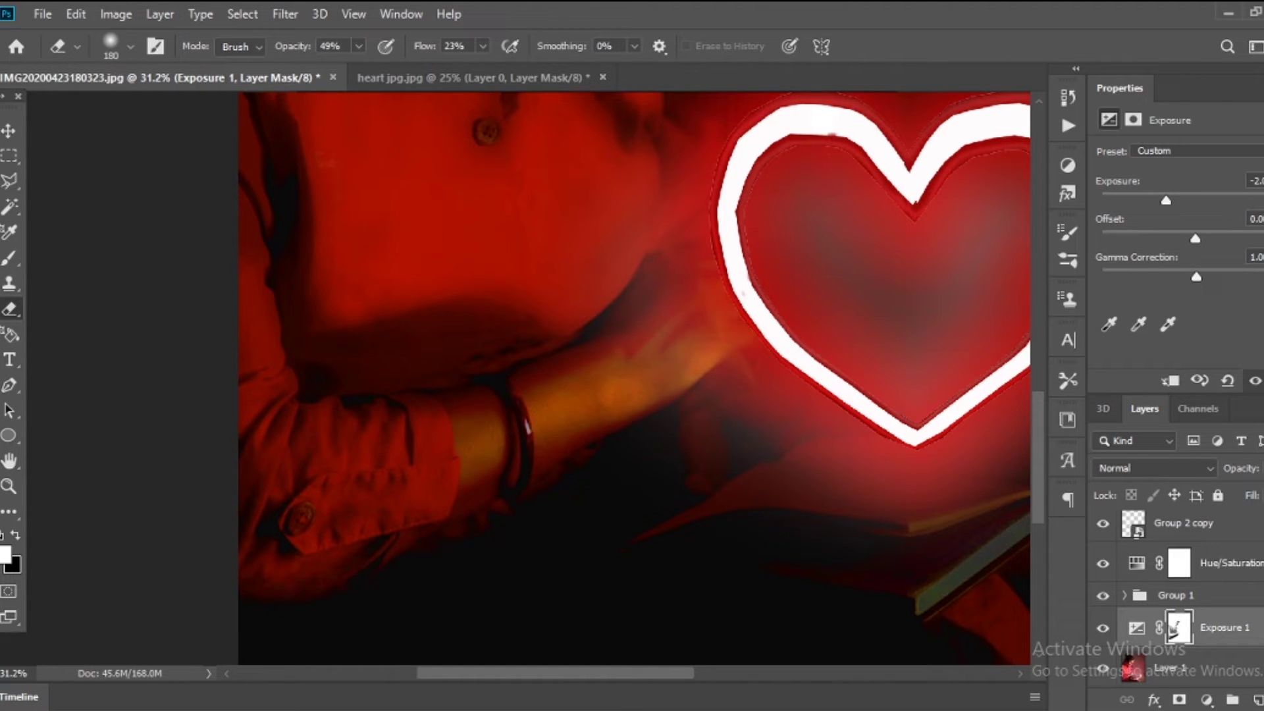
pyautogui.moveTo(691, 514); pyautogui.dragTo(509, 549)
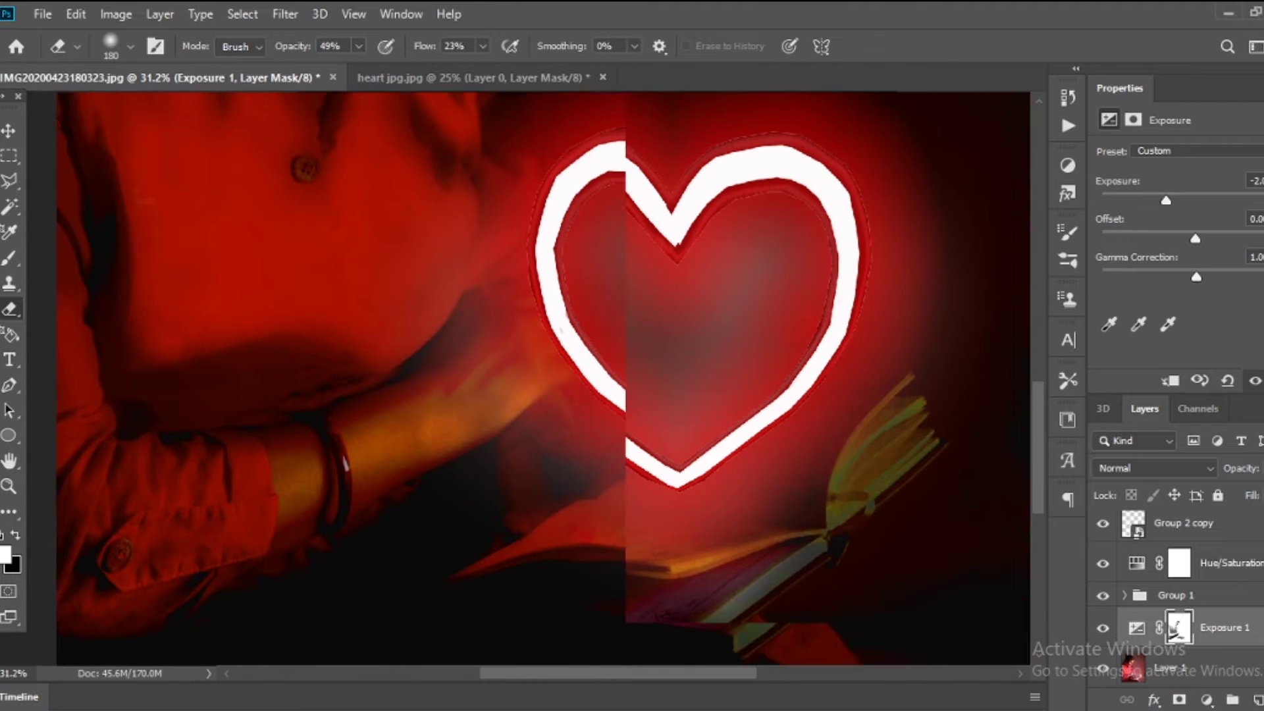
# Lower the Exposure 1 layer opacity slightly to weaken the darkening.
pyautogui.scroll(-2, 521, 378)
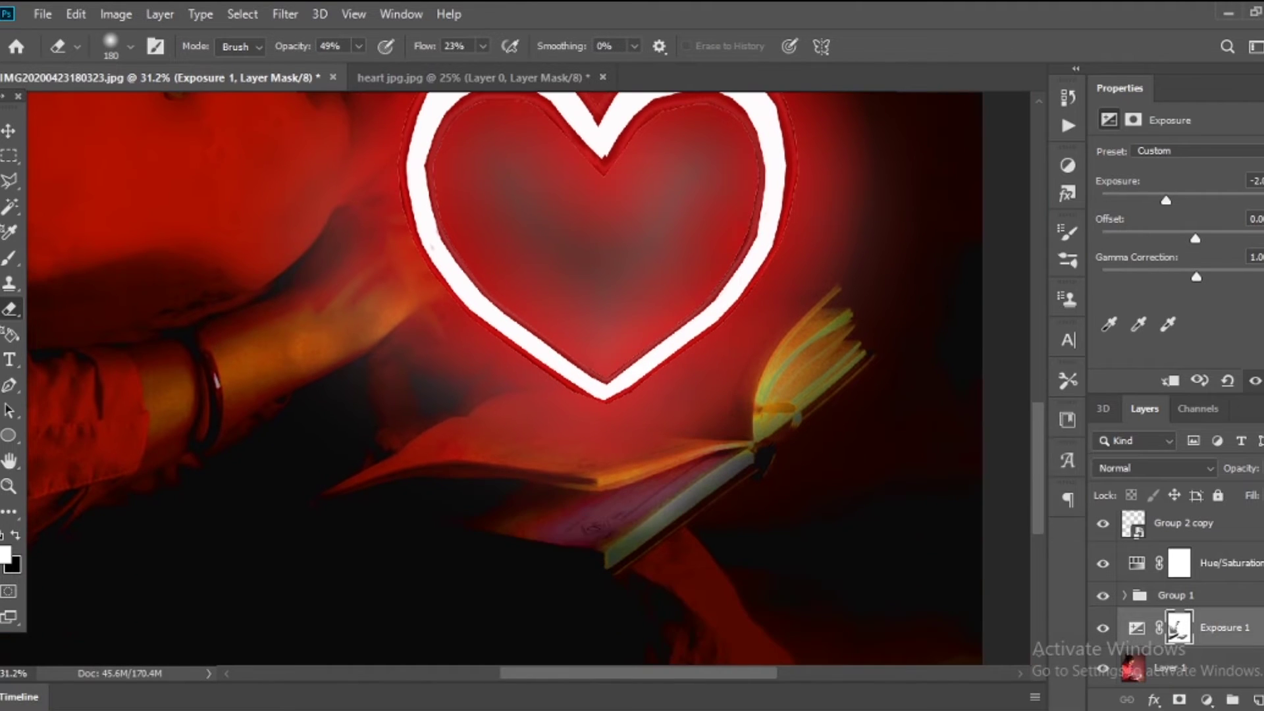
pyautogui.scroll(-3, 541, 589)
pyautogui.scroll(-2, 540, 589)
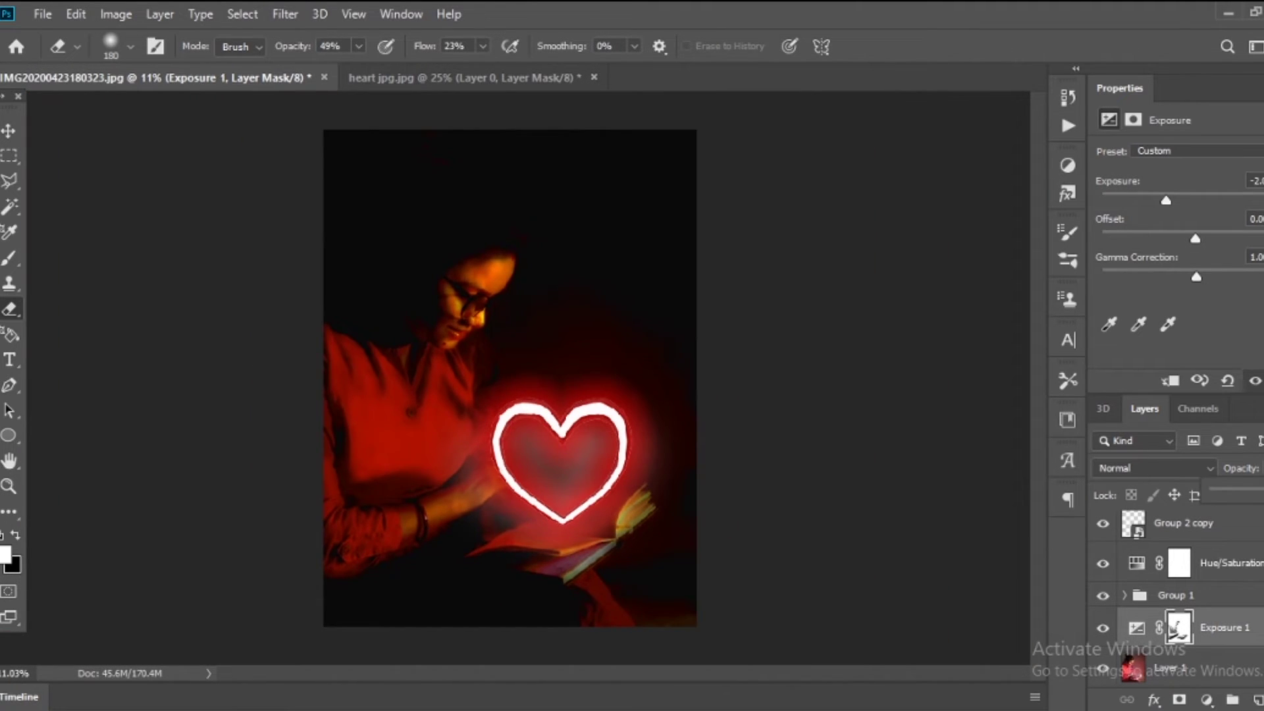
pyautogui.moveTo(1263, 490); pyautogui.dragTo(1259, 491)
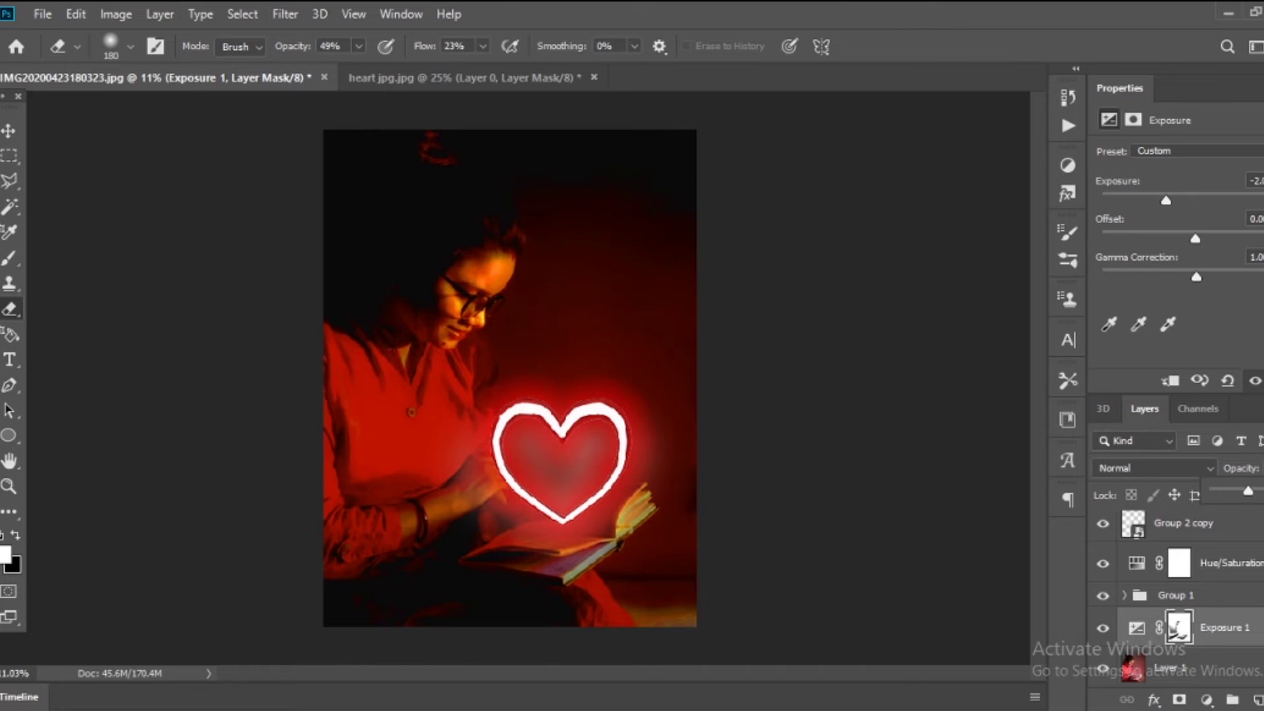
pyautogui.scroll(1, 437, 334)
pyautogui.scroll(-1, 347, 323)
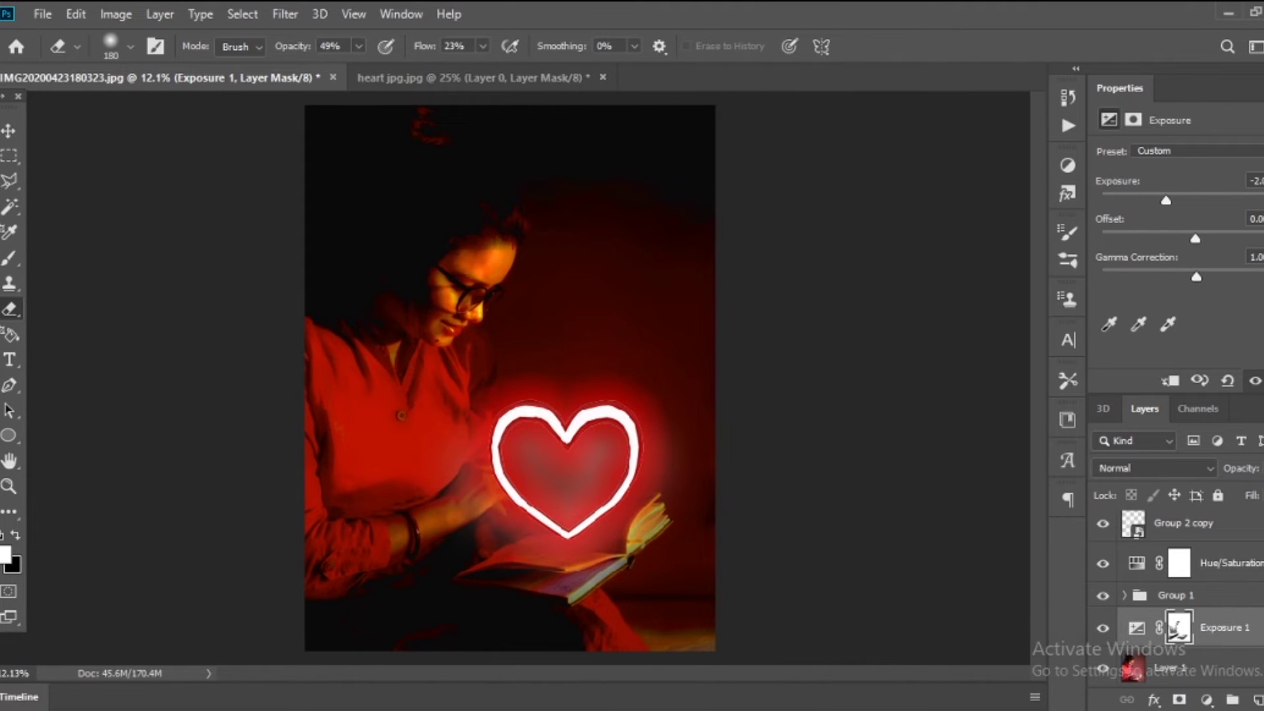
pyautogui.scroll(1, 1175, 592)
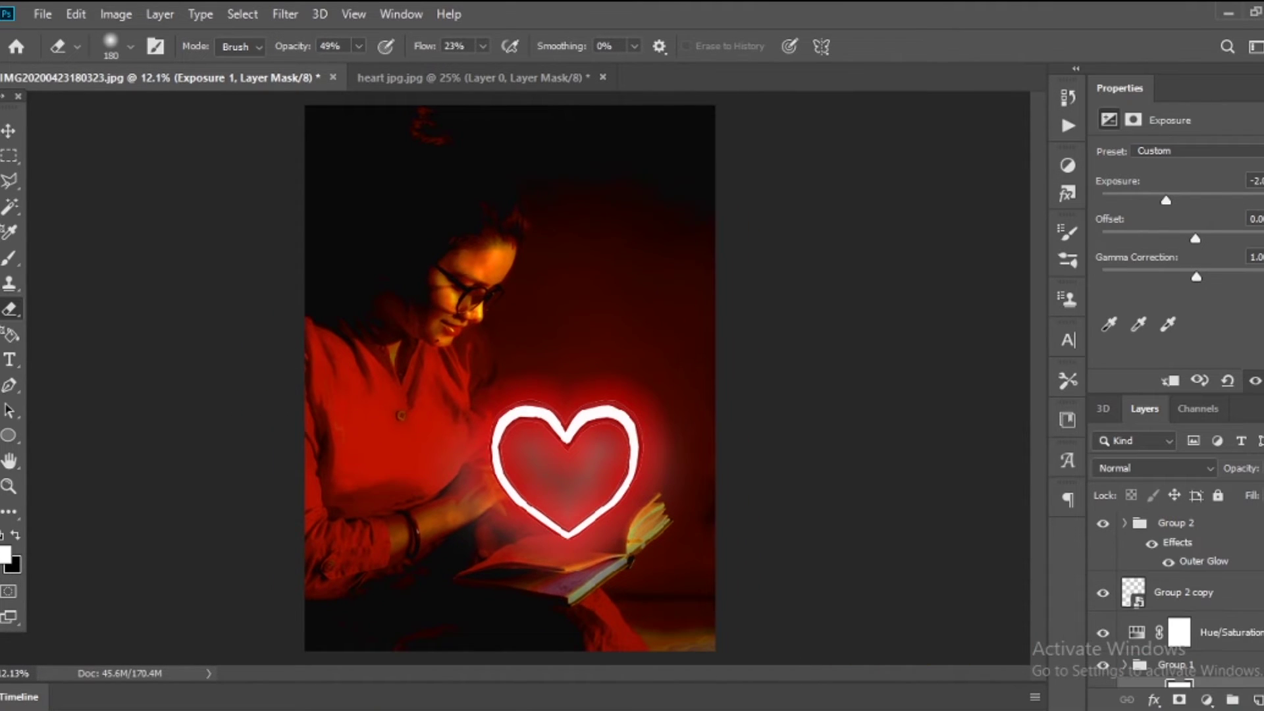
pyautogui.scroll(2, 513, 223)
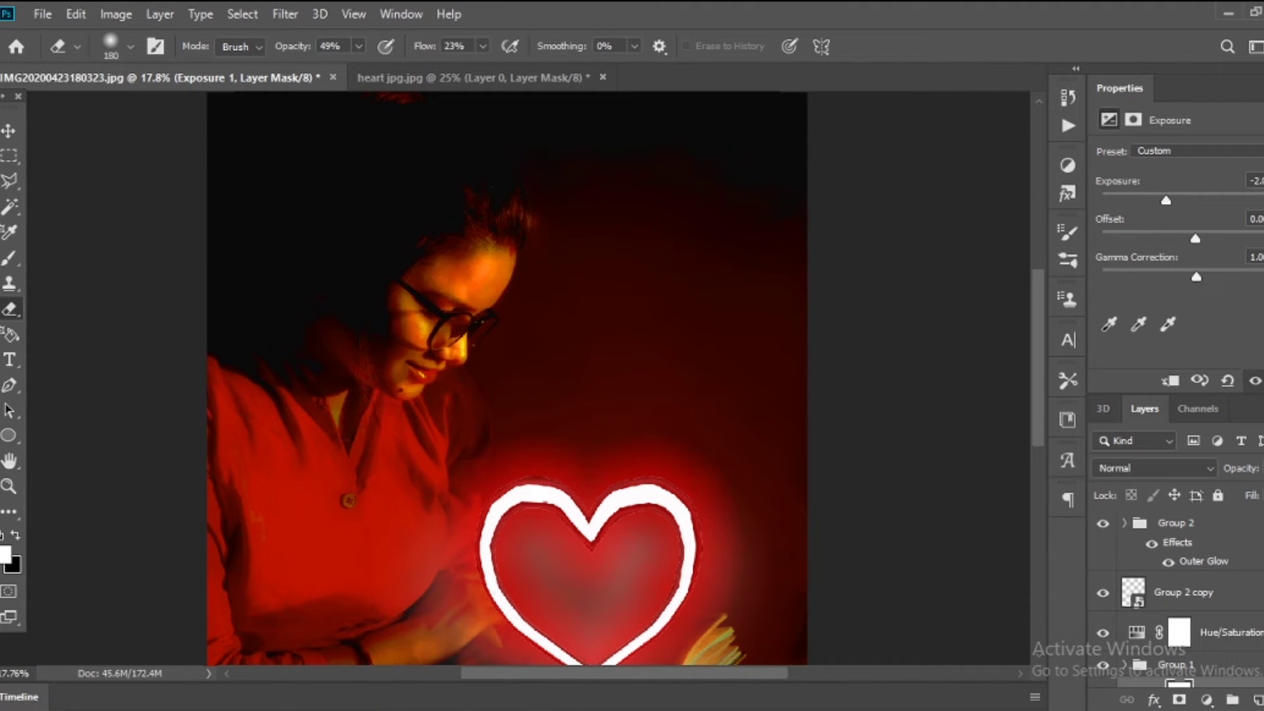
# Add a Vibrance adjustment layer with raised Saturation.
pyautogui.scroll(-3, 513, 355)
pyautogui.click(1206, 699)
pyautogui.click(1179, 492)
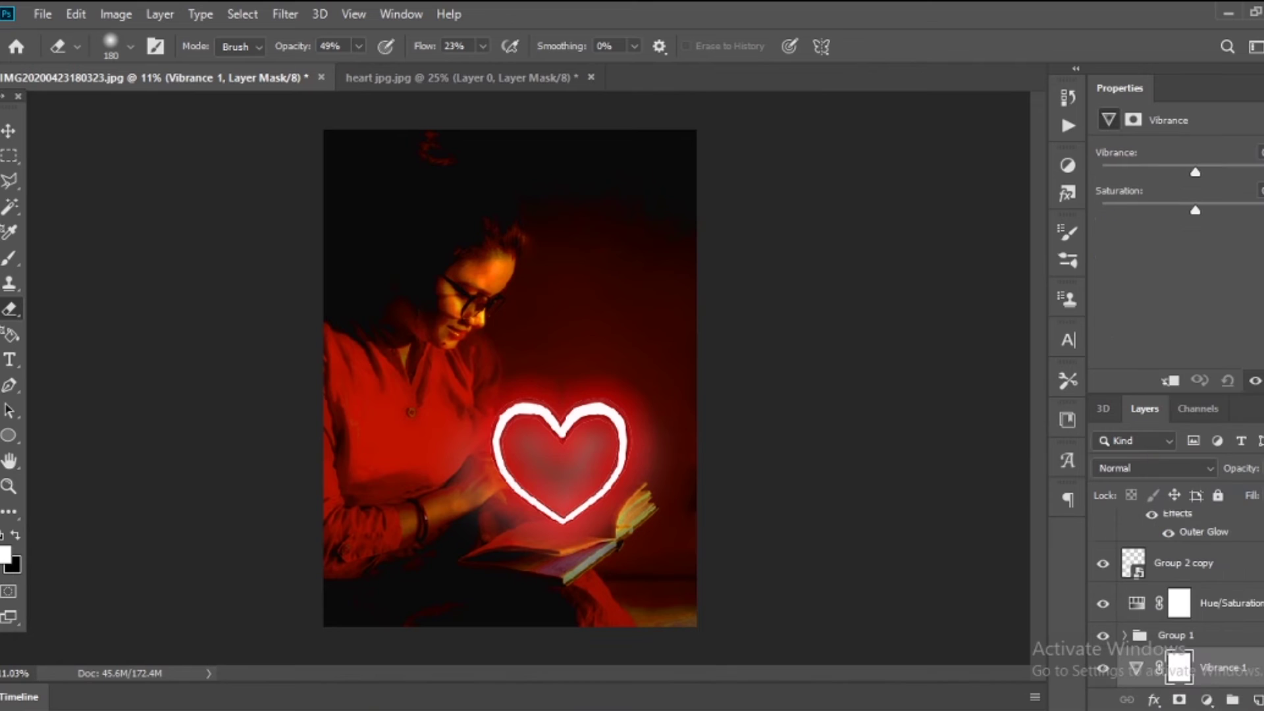
pyautogui.moveTo(1204, 210); pyautogui.dragTo(1214, 210)
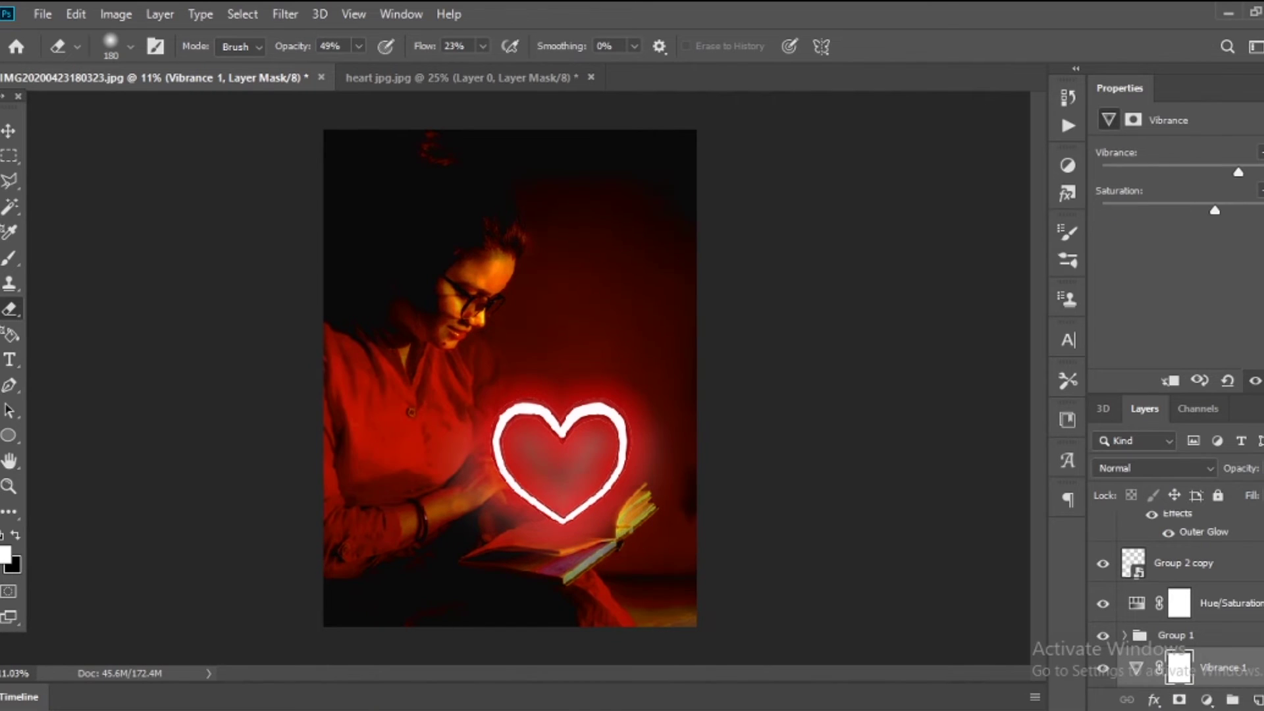
# Add a red Photo Filter adjustment layer with Density lowered to 37.
pyautogui.scroll(-3, 1178, 592)
pyautogui.click(1206, 699)
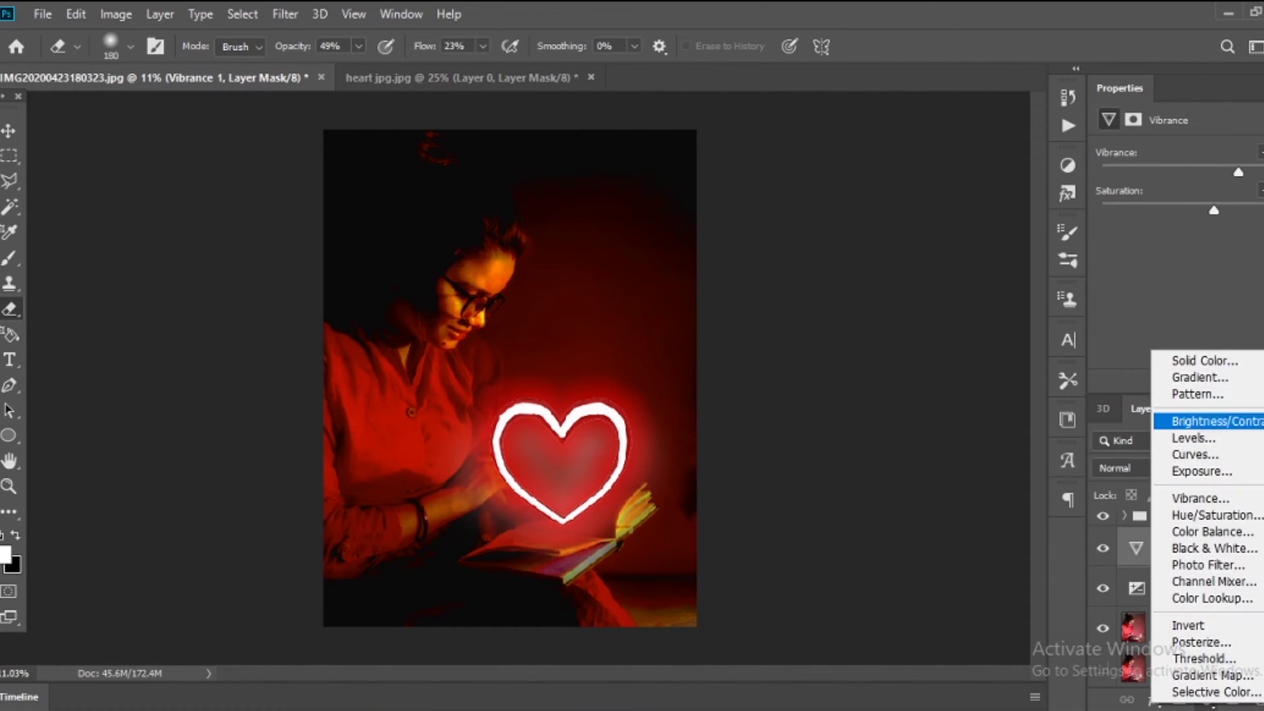
pyautogui.click(1179, 377)
pyautogui.press('Escape')
pyautogui.click(1206, 699)
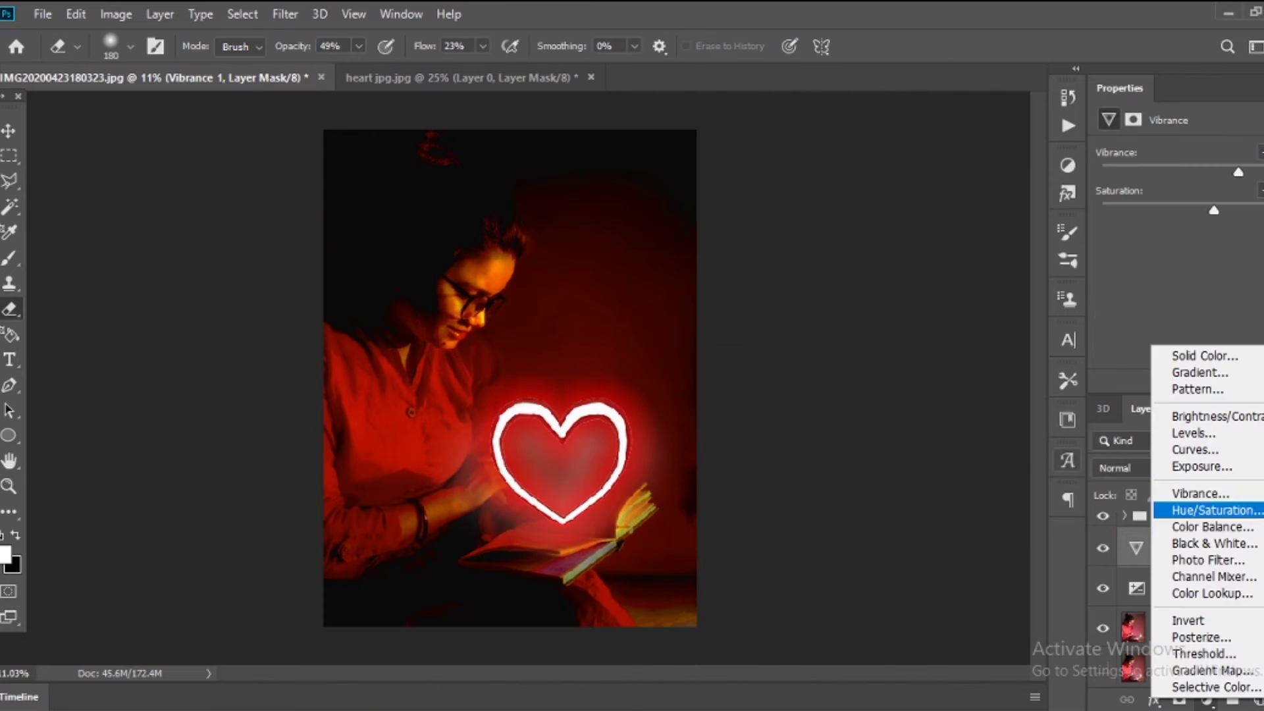
pyautogui.click(1185, 561)
pyautogui.click(1160, 178)
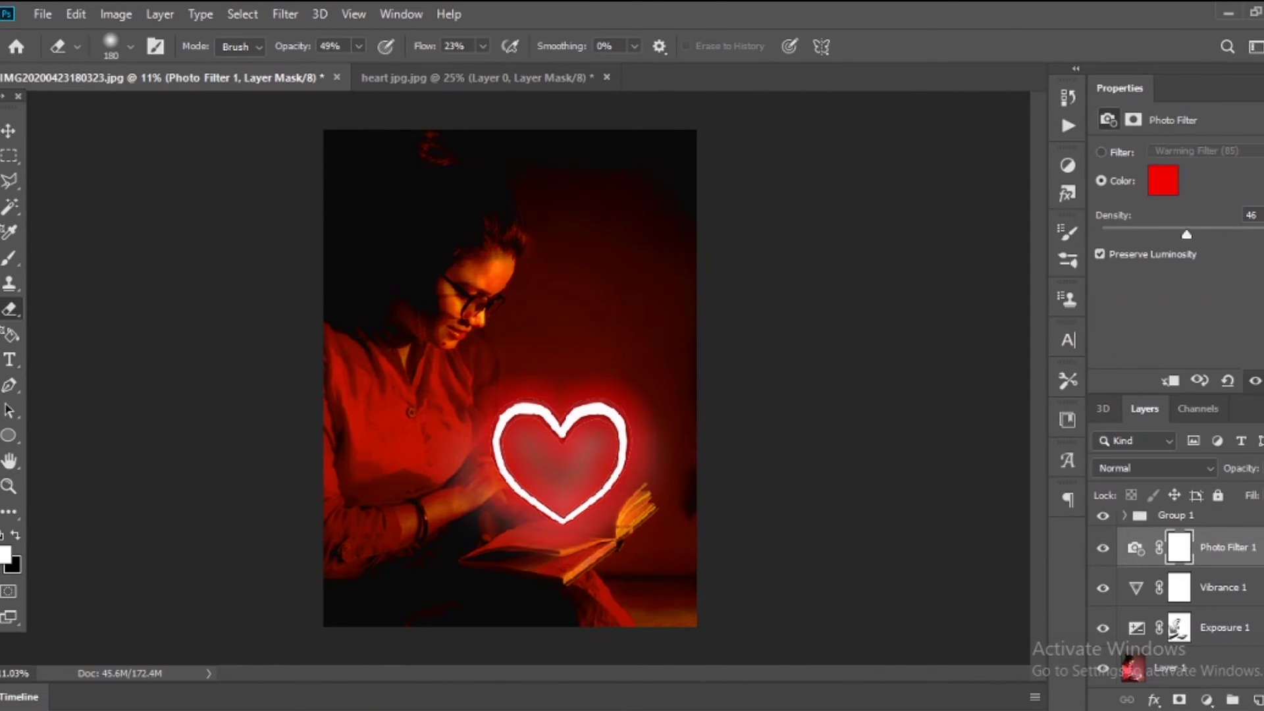
pyautogui.moveTo(1255, 230); pyautogui.dragTo(1170, 234)
# Set near-black as the painting colour and clear the temporary selection.
pyautogui.press('b')
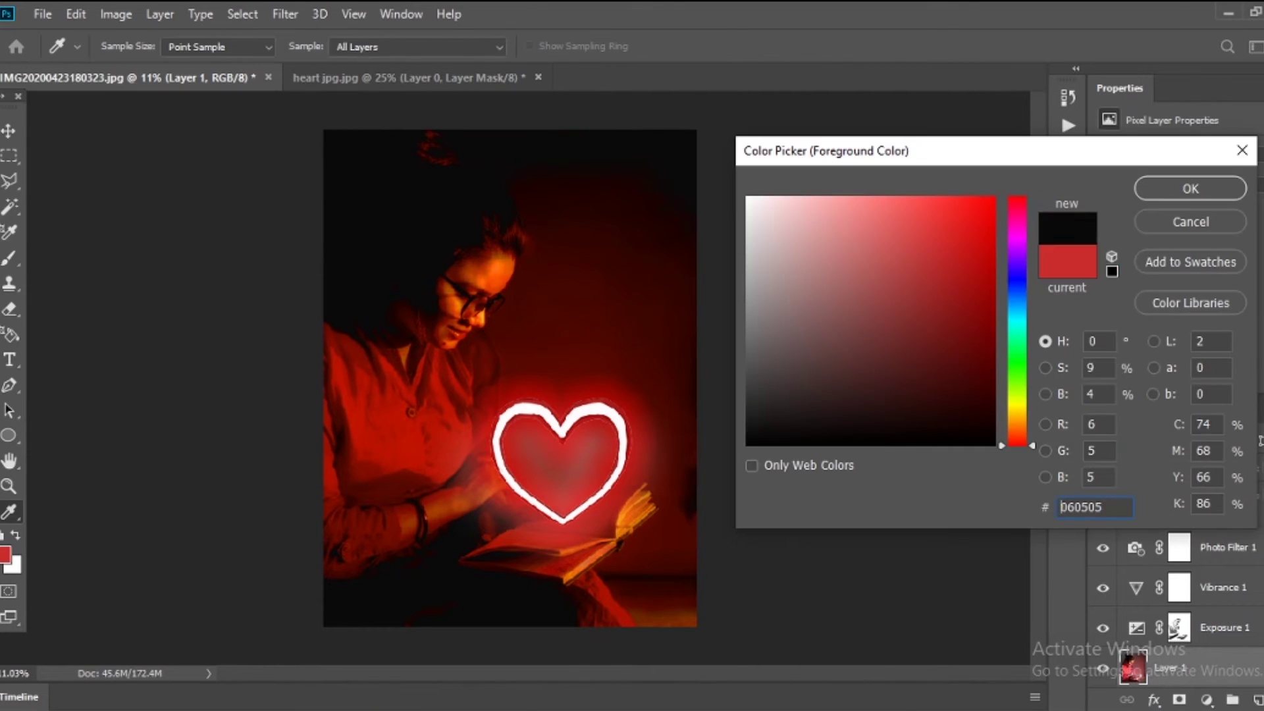
pyautogui.click(1191, 188)
pyautogui.click(130, 46)
pyautogui.press('Escape')
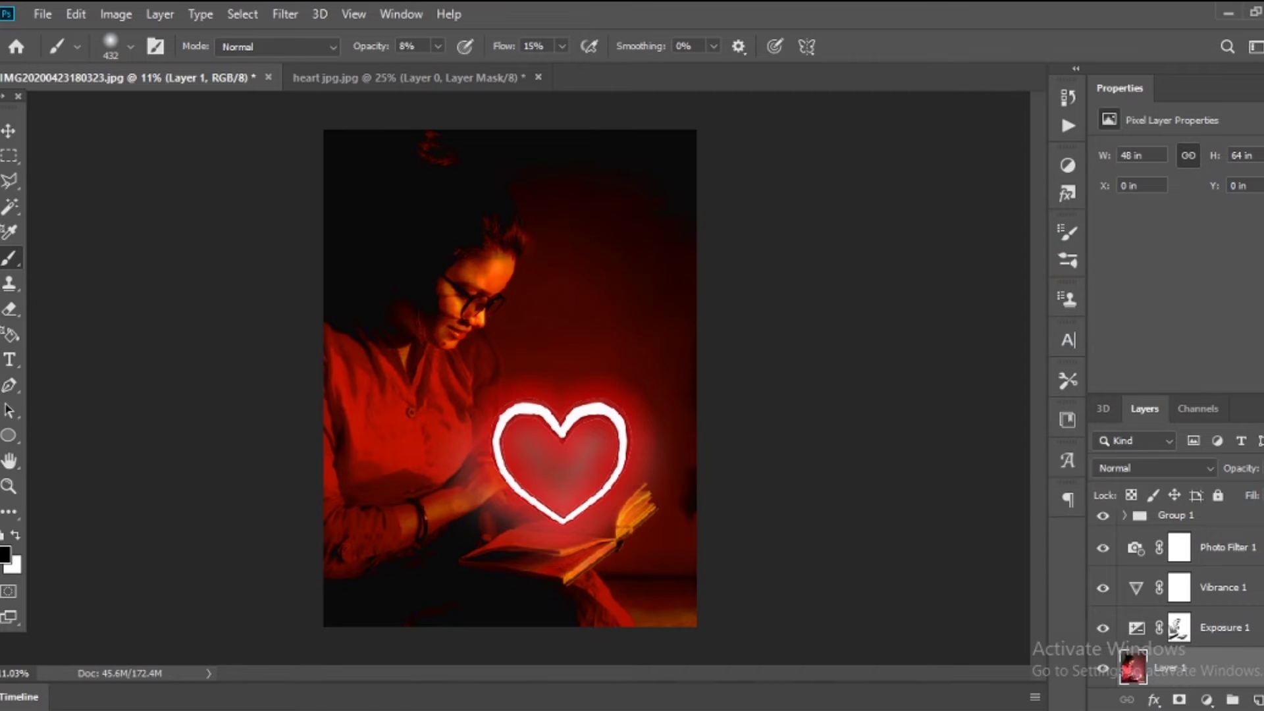
pyautogui.scroll(1, 505, 380)
pyautogui.press('w')
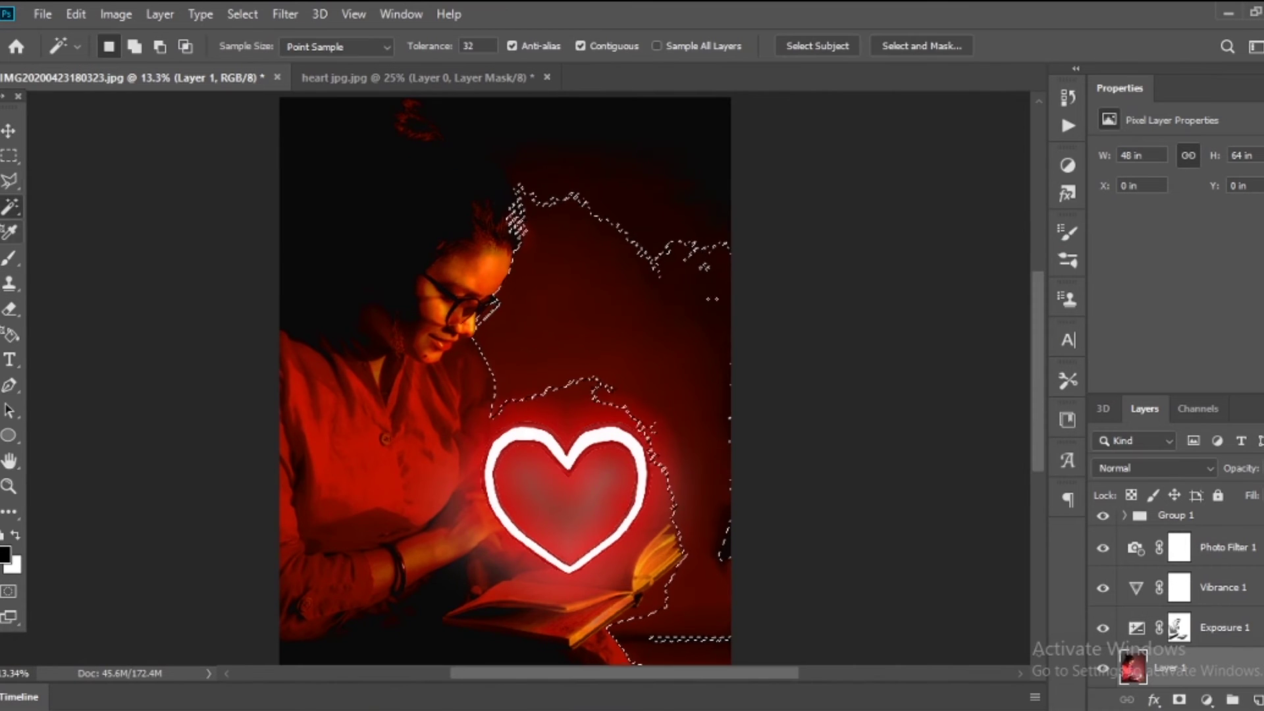
pyautogui.hotkey('ctrl', 'd')
pyautogui.press('l')
# Shrink the soft brush to 354 px and fit the whole image in the window.
pyautogui.scroll(-1, 506, 381)
pyautogui.press('b')
pyautogui.click(130, 46)
pyautogui.press('Escape')
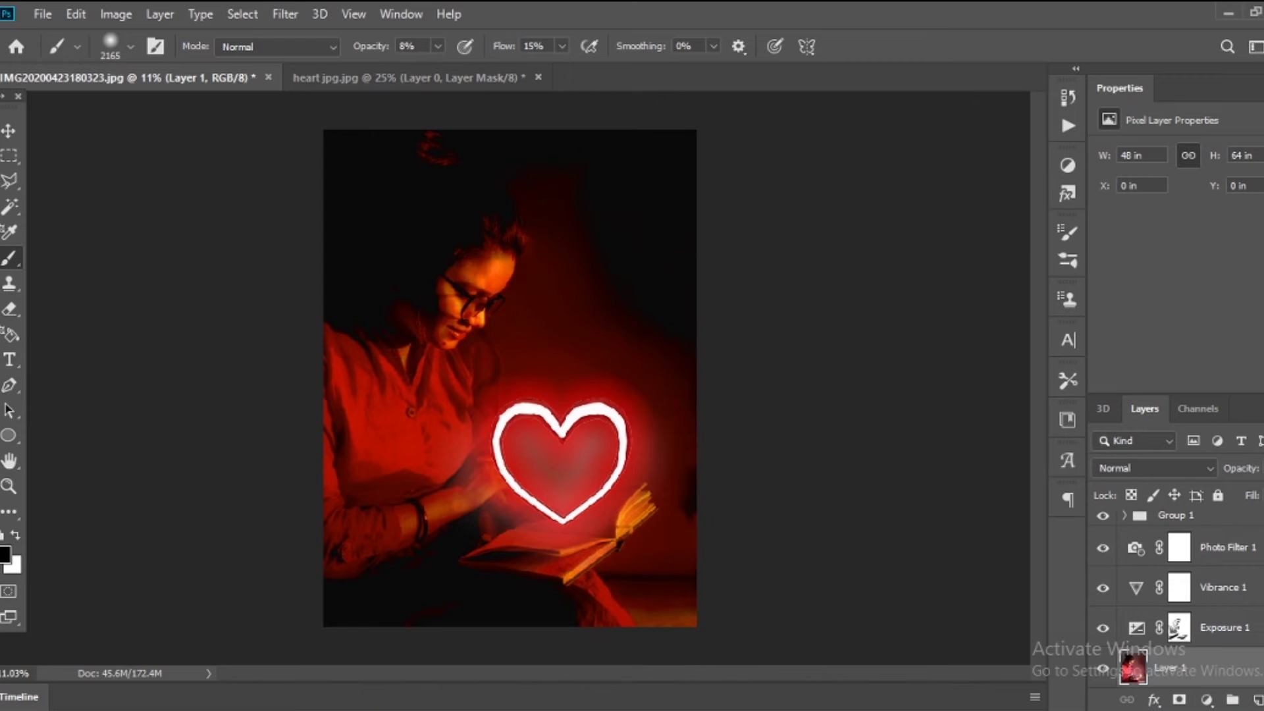
pyautogui.scroll(3, 649, 92)
pyautogui.click(77, 46)
pyautogui.click(130, 46)
pyautogui.moveTo(172, 104); pyautogui.dragTo(125, 104)
pyautogui.press('Escape')
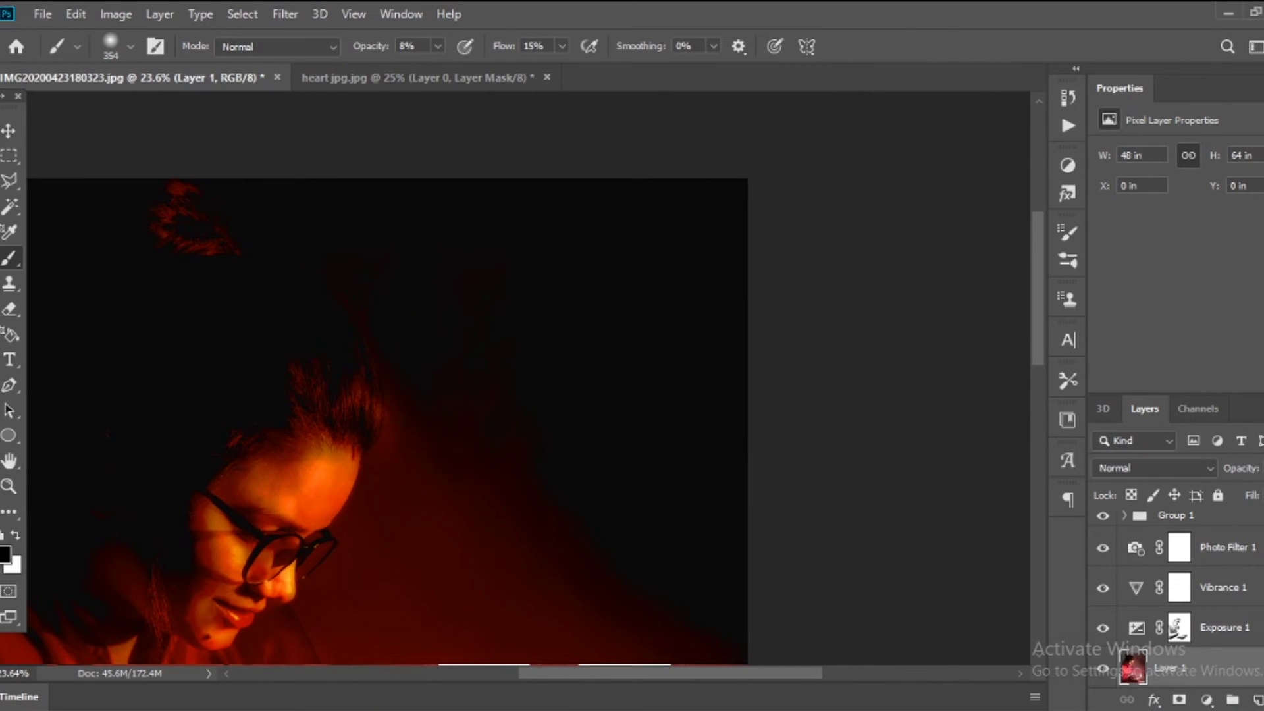
pyautogui.hotkey('ctrl', '0')
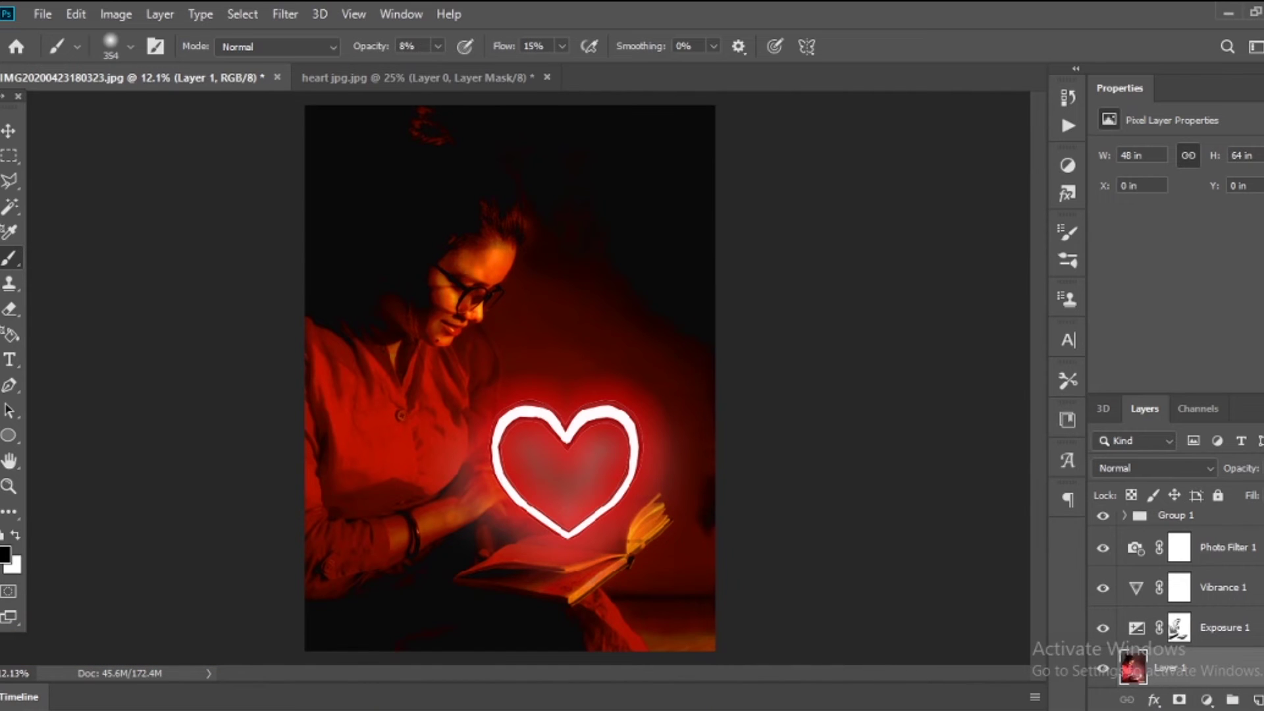
pyautogui.scroll(5, 632, 233)
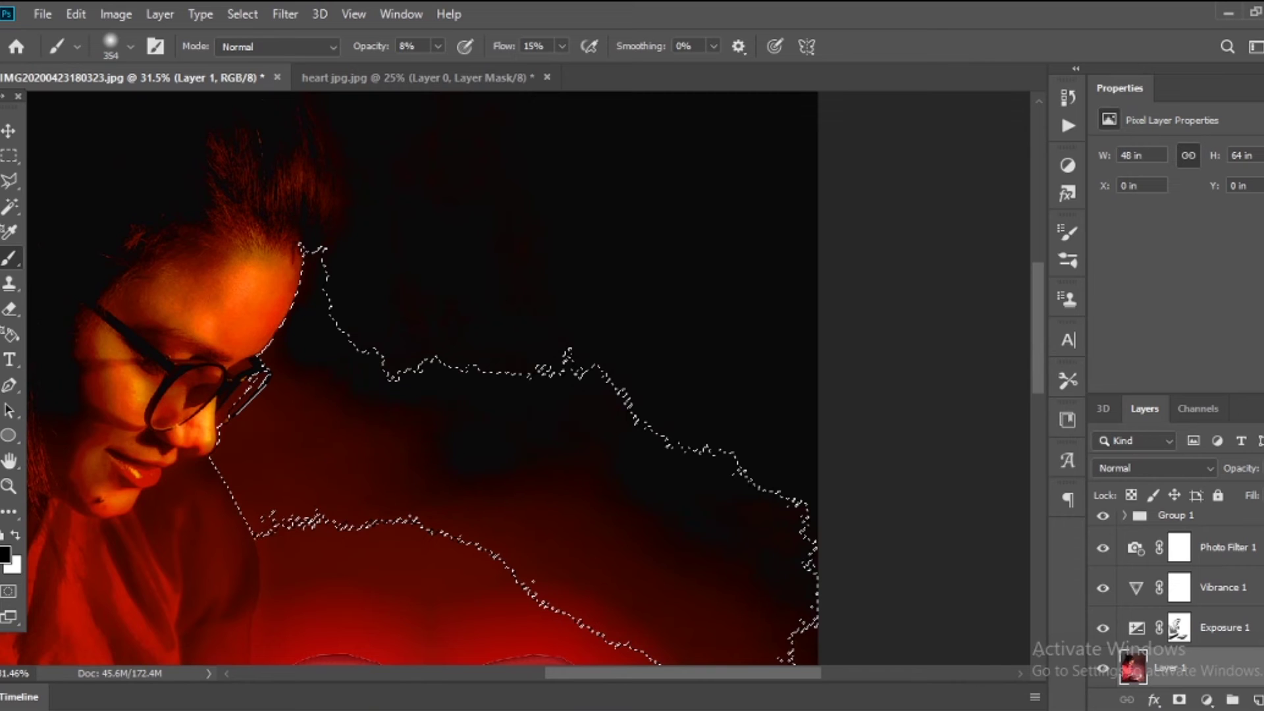
# Clear the selection, fit the image, and paint the bottom edge near-black.
pyautogui.press('m')
pyautogui.hotkey('ctrl', 'd')
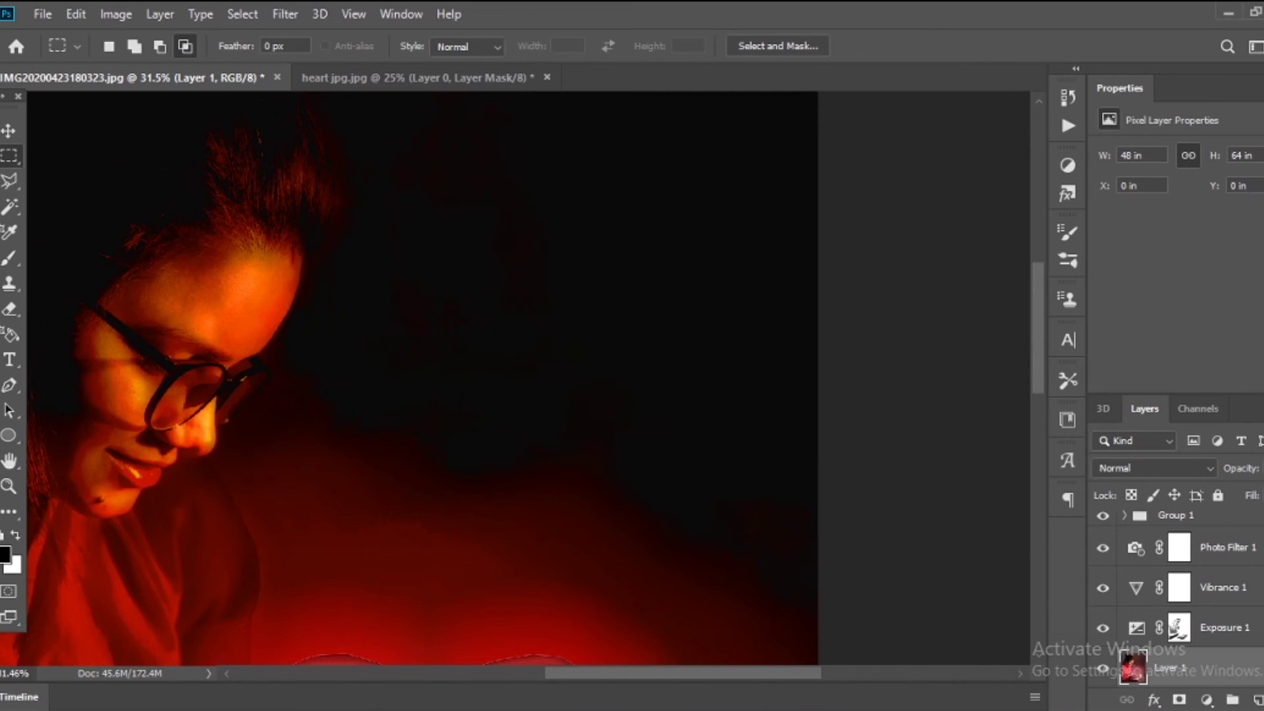
pyautogui.hotkey('ctrl', '0')
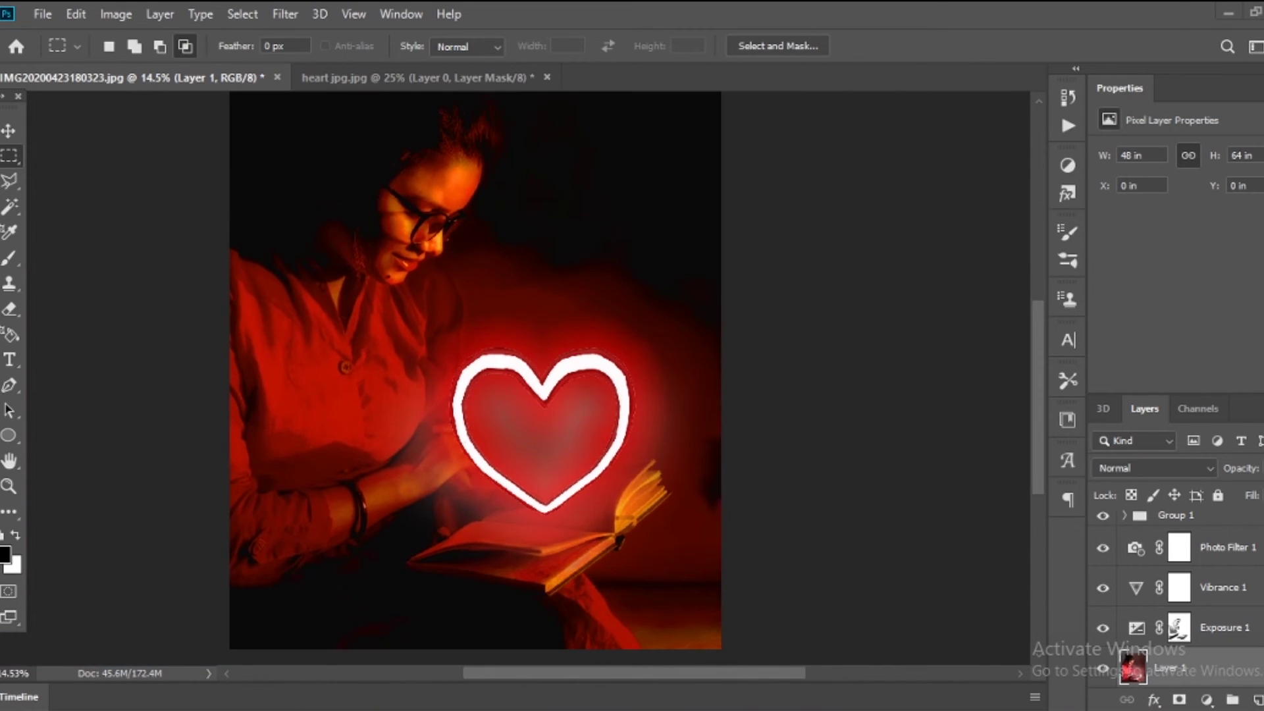
pyautogui.press('b')
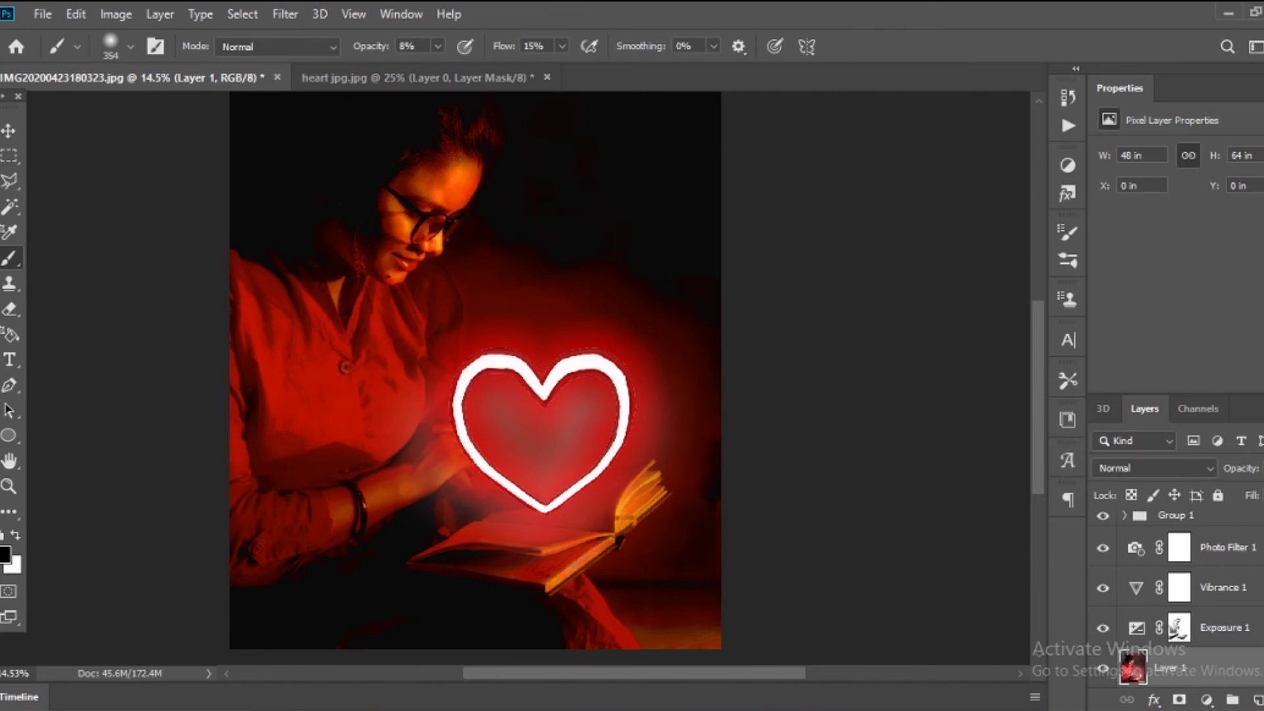
pyautogui.moveTo(642, 638)
pyautogui.mouseDown()
pyautogui.moveTo(718, 640)
pyautogui.moveTo(638, 642)
pyautogui.mouseUp()
# Raise brush opacity to 11%, size 385, and darken the red arm below the book.
pyautogui.press('1')
pyautogui.press('1')
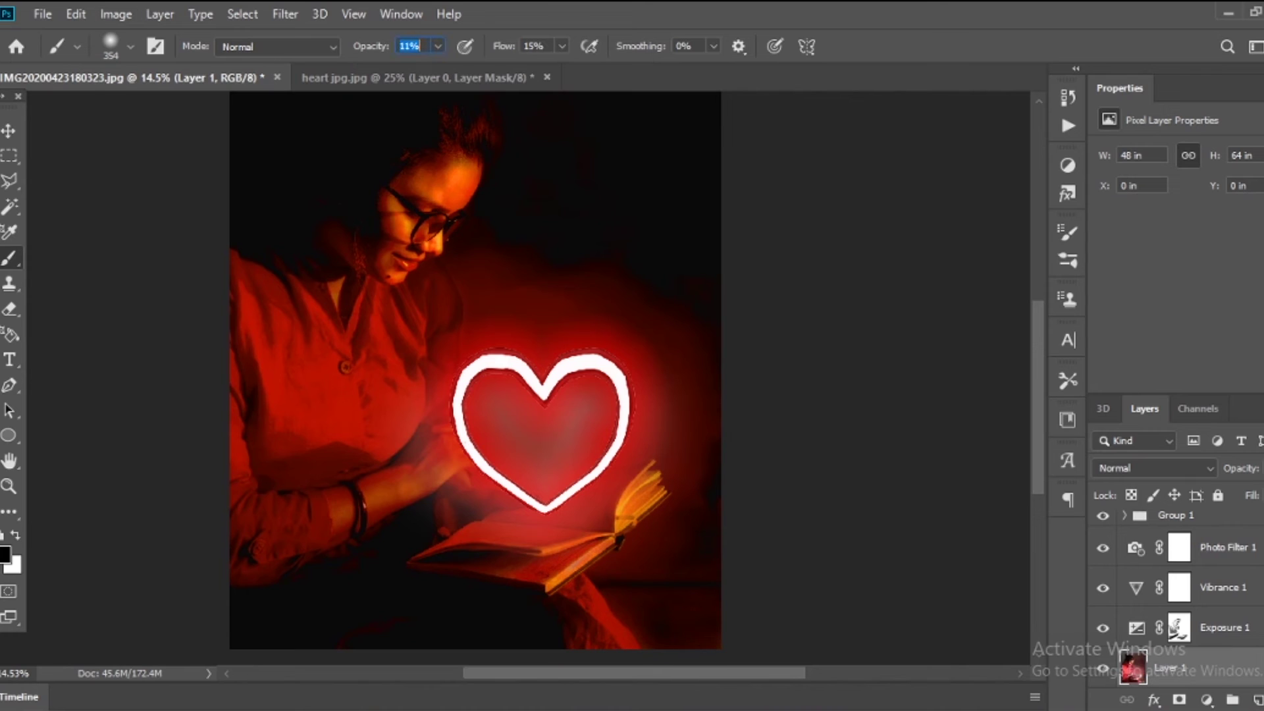
pyautogui.click(130, 46)
pyautogui.press('Return')
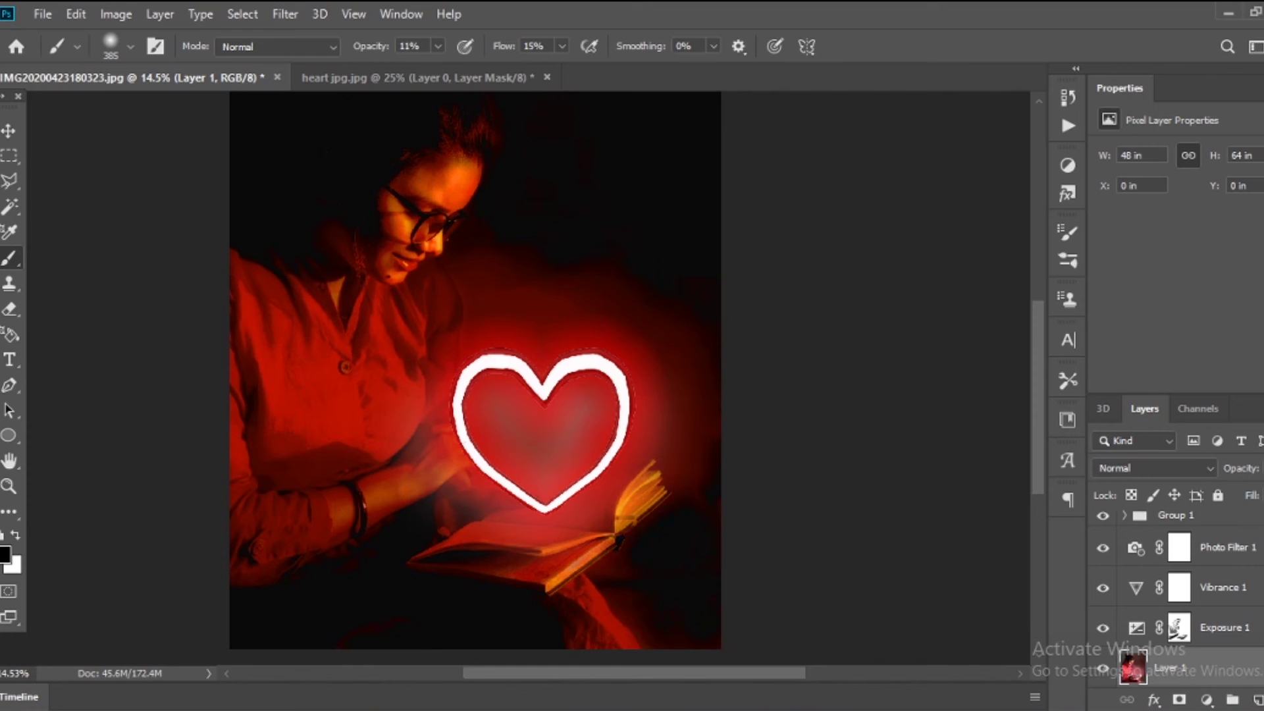
pyautogui.scroll(3, 658, 540)
pyautogui.scroll(3, 658, 540)
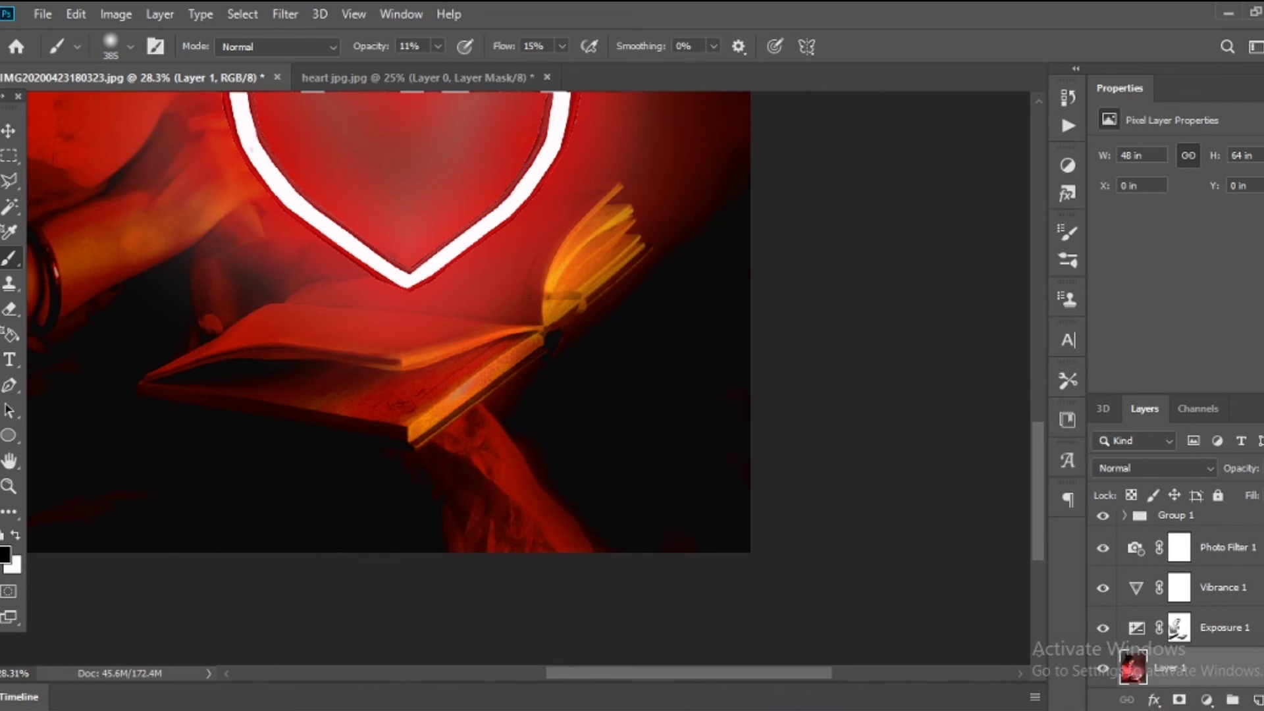
pyautogui.moveTo(510, 432); pyautogui.dragTo(482, 473)
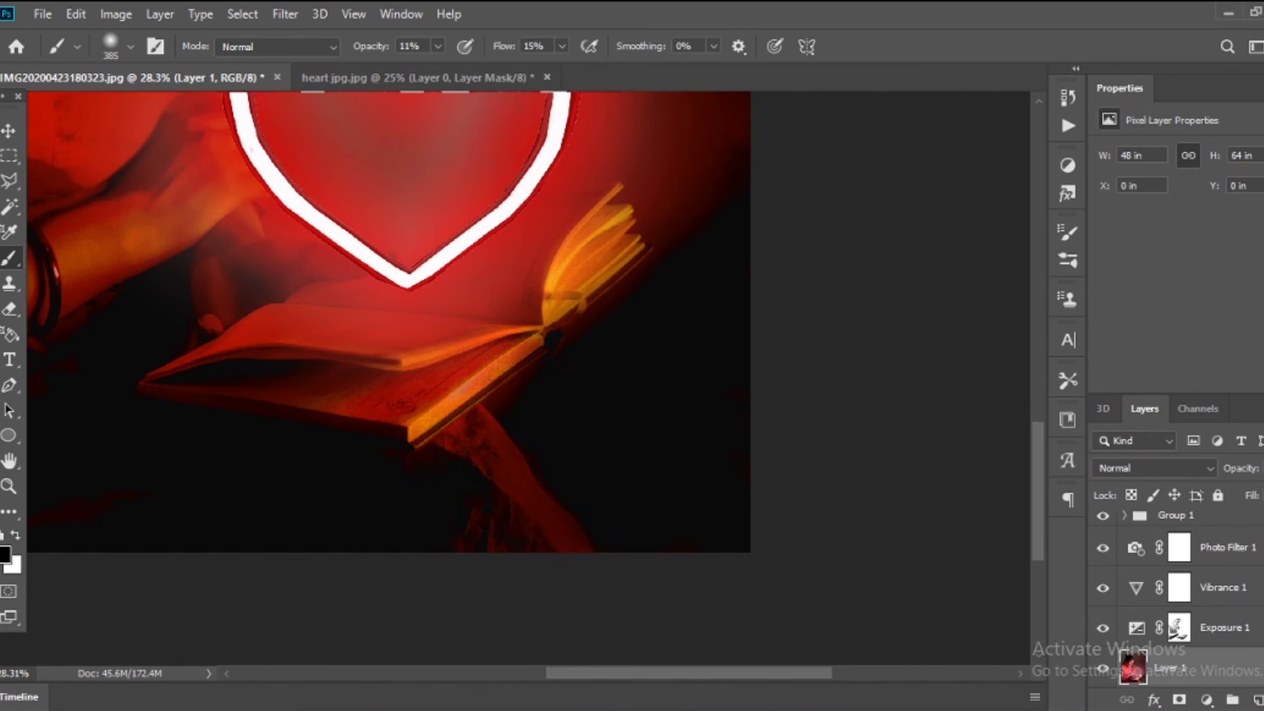
# Magic Wand-select the dark area right of the book to confine painting.
pyautogui.press('w')
pyautogui.click(691, 428)
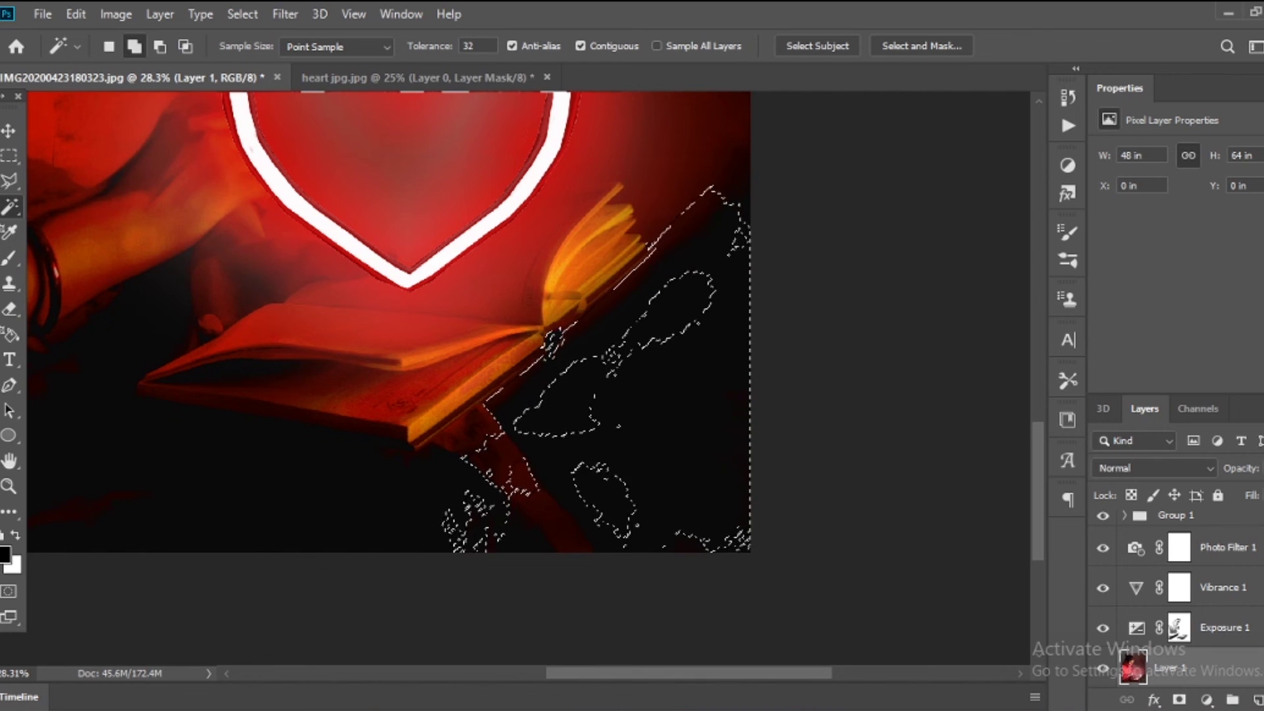
pyautogui.press('b')
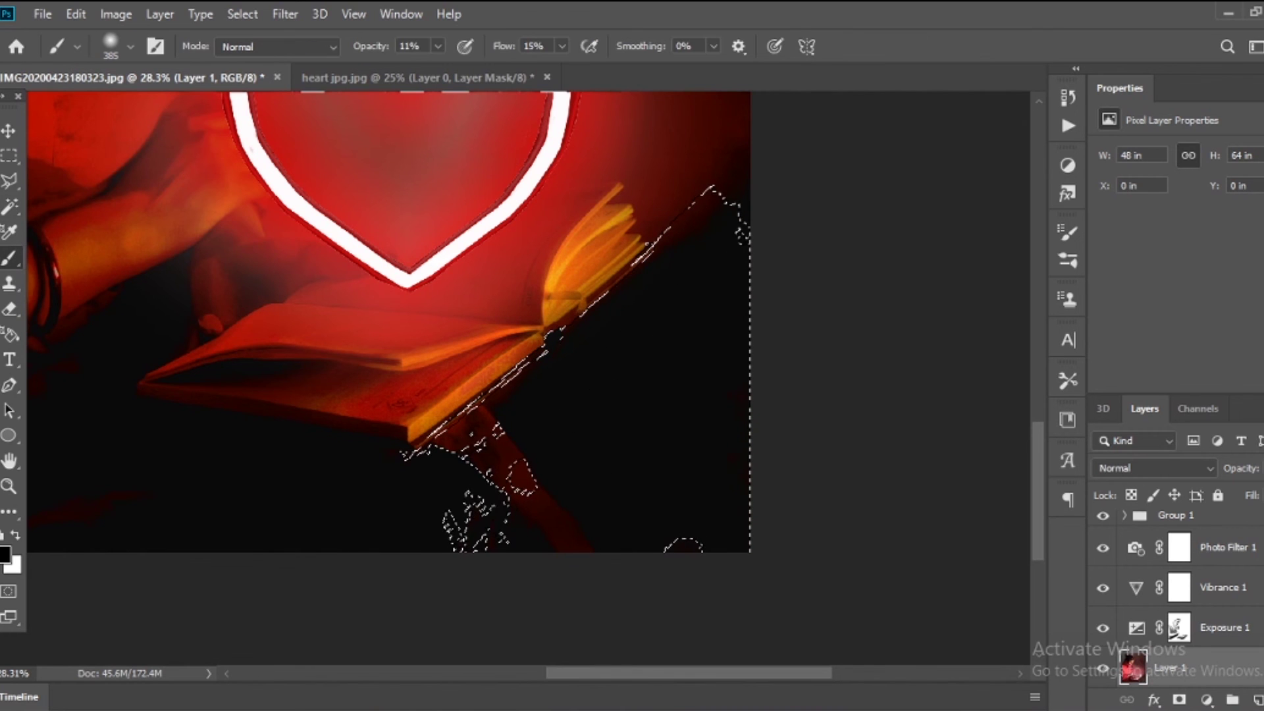
pyautogui.press('m')
pyautogui.scroll(2, 683, 545)
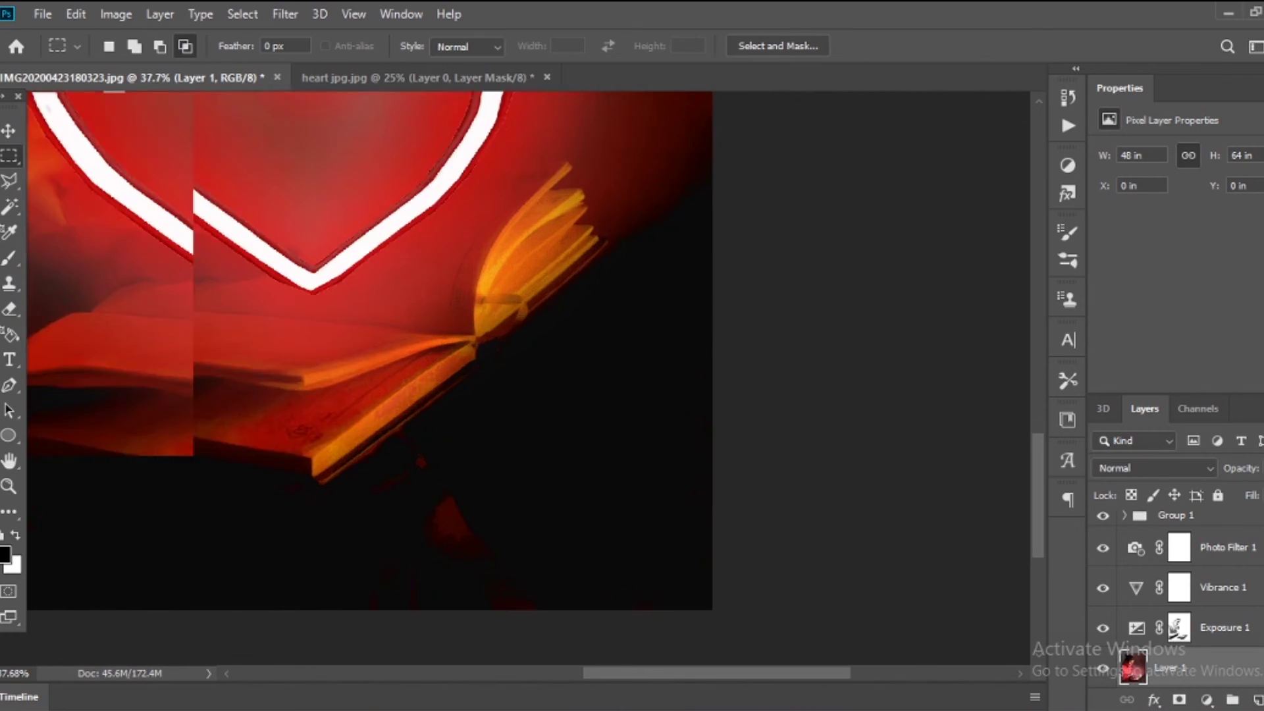
pyautogui.scroll(-5, 510, 378)
pyautogui.scroll(3, 511, 378)
pyautogui.scroll(-3, 510, 379)
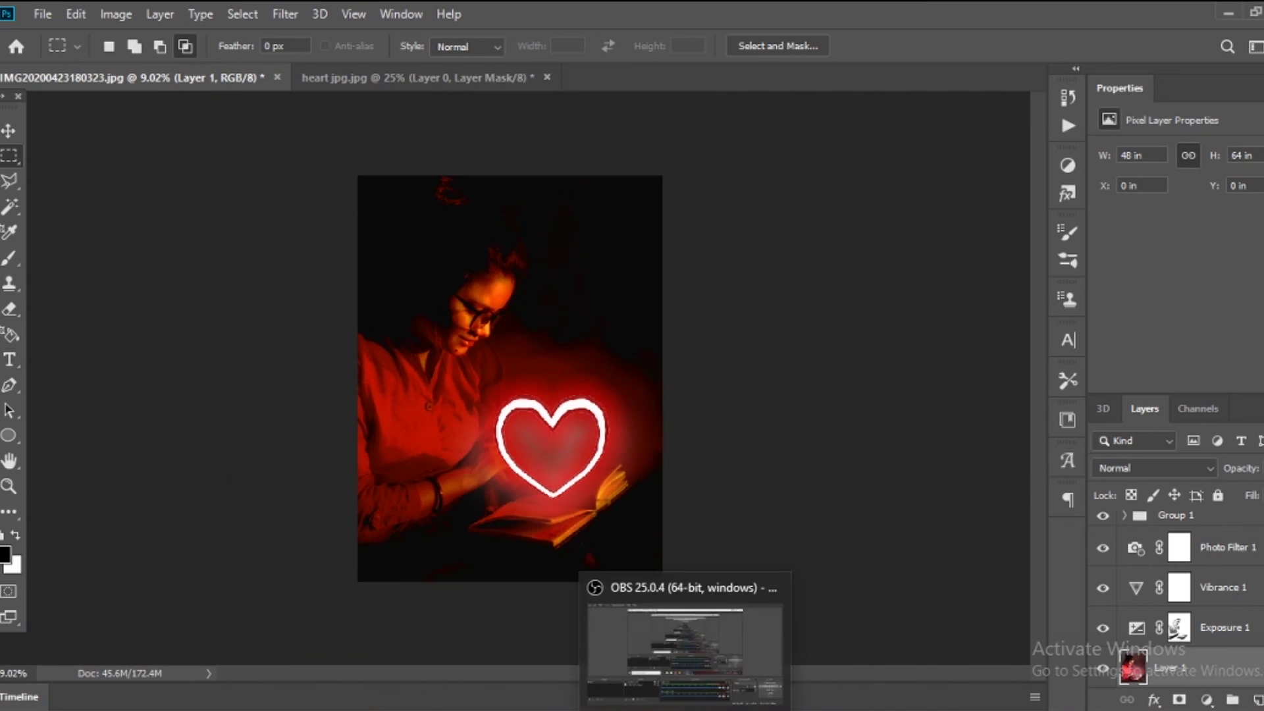